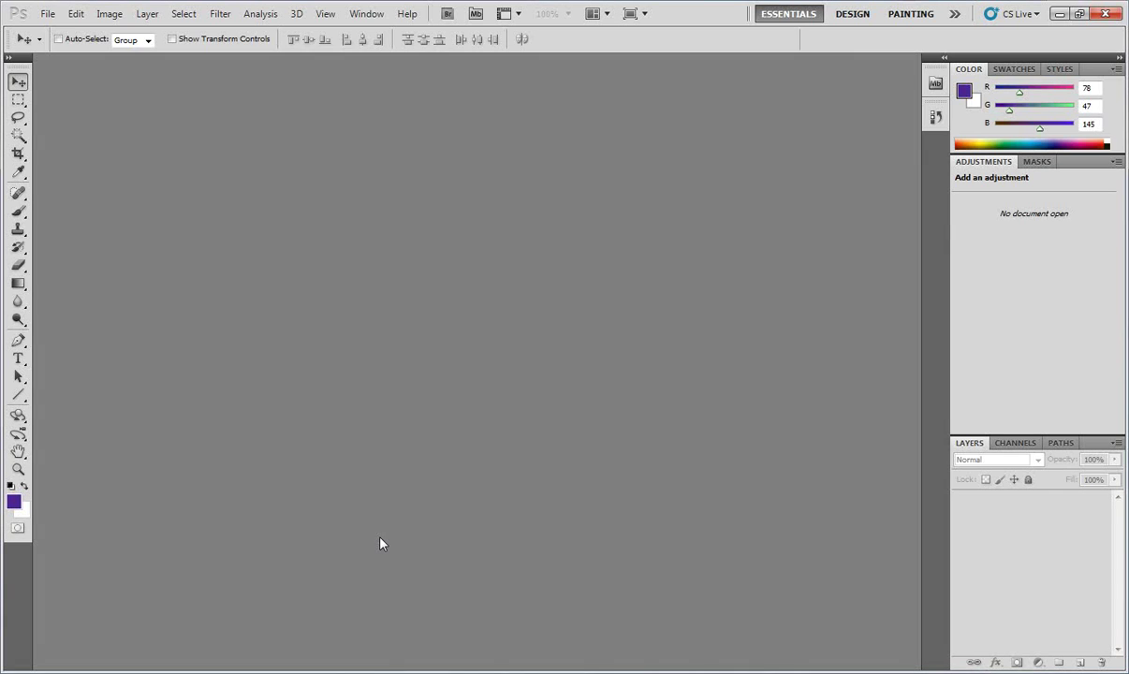
- Create a new 11 x 8.5 inch document at 72 pixels per inch
click(55, 18)
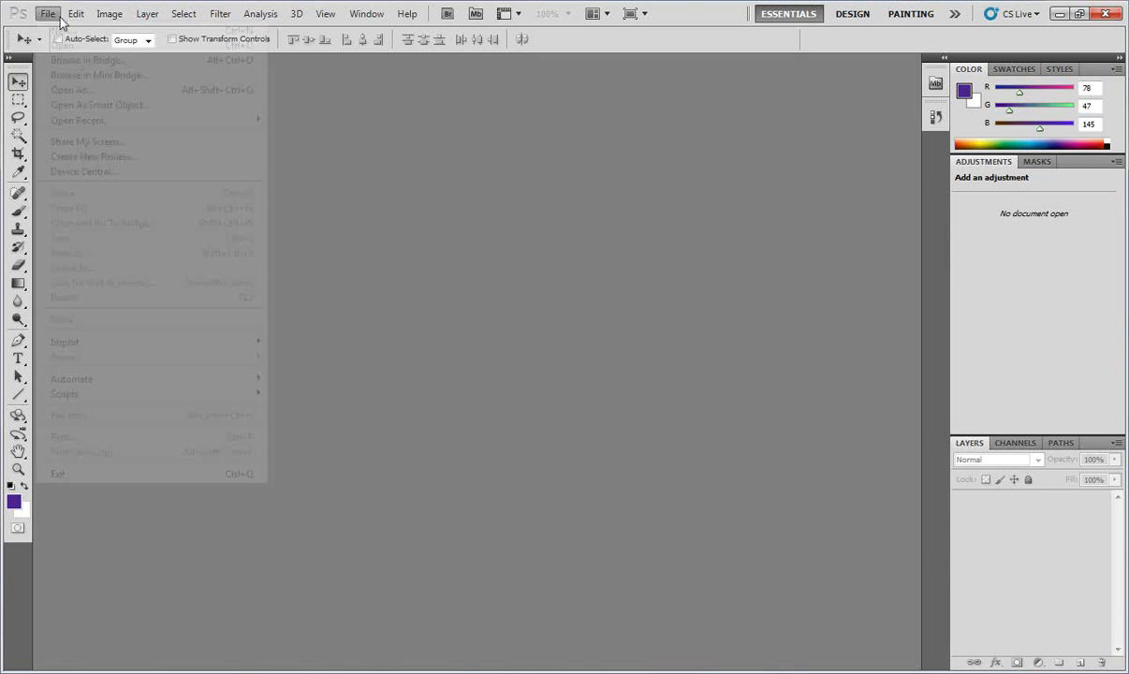
click(64, 27)
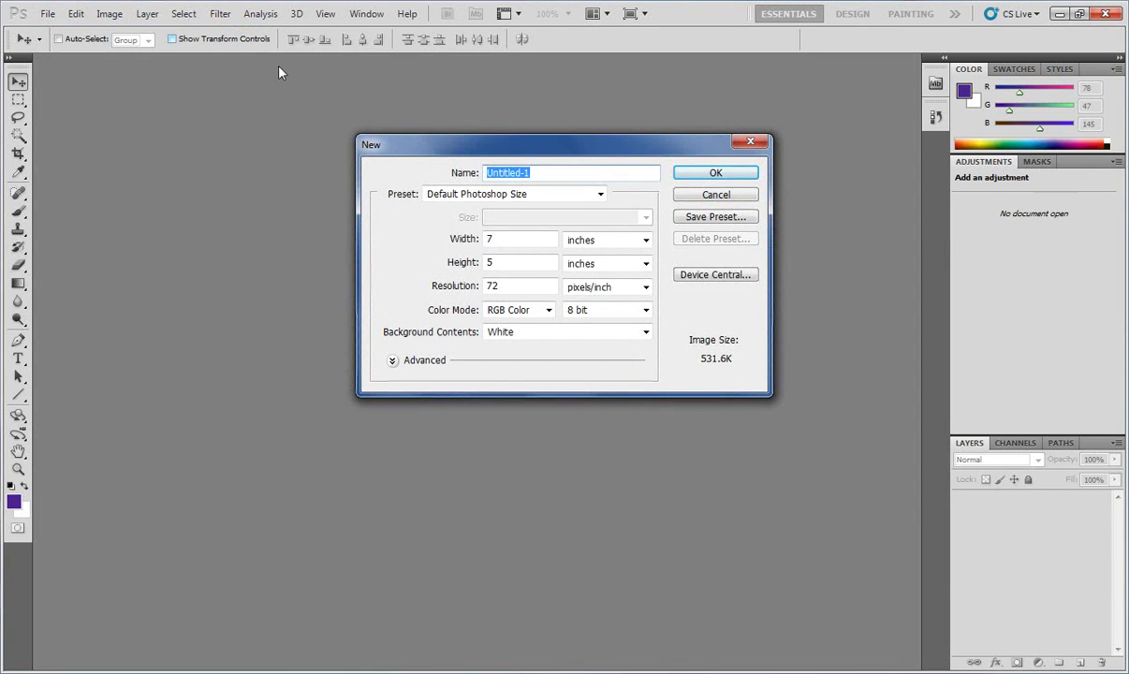
double_click(522, 241)
text(11)
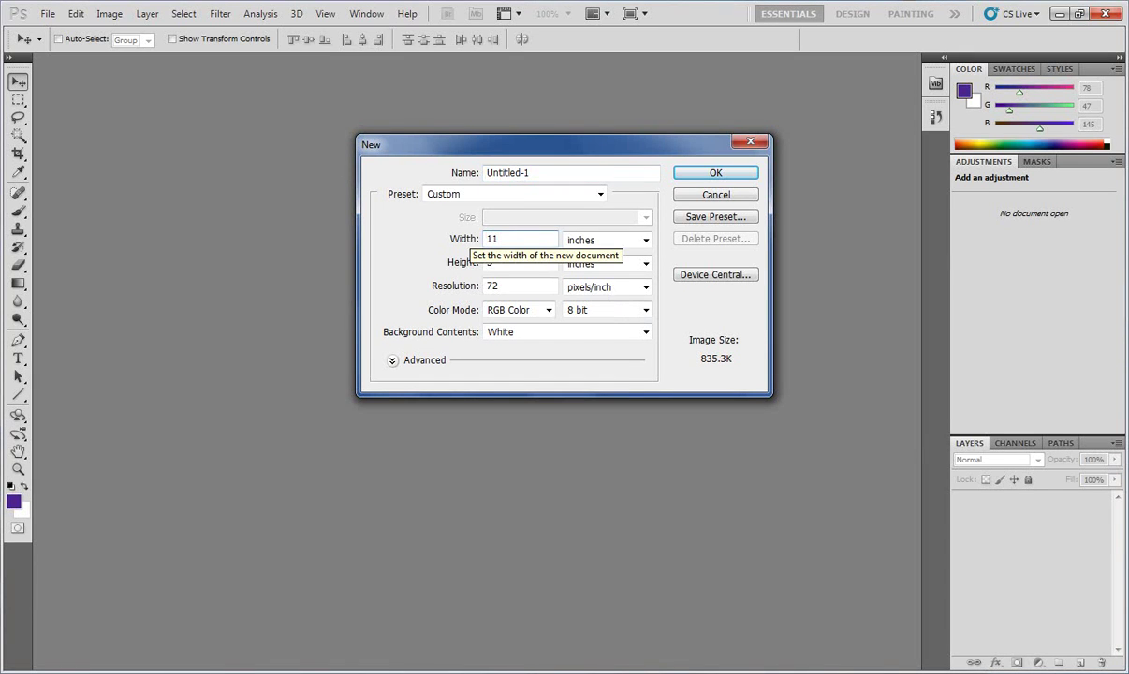
key(Tab)
key(Tab)
text(8.5)
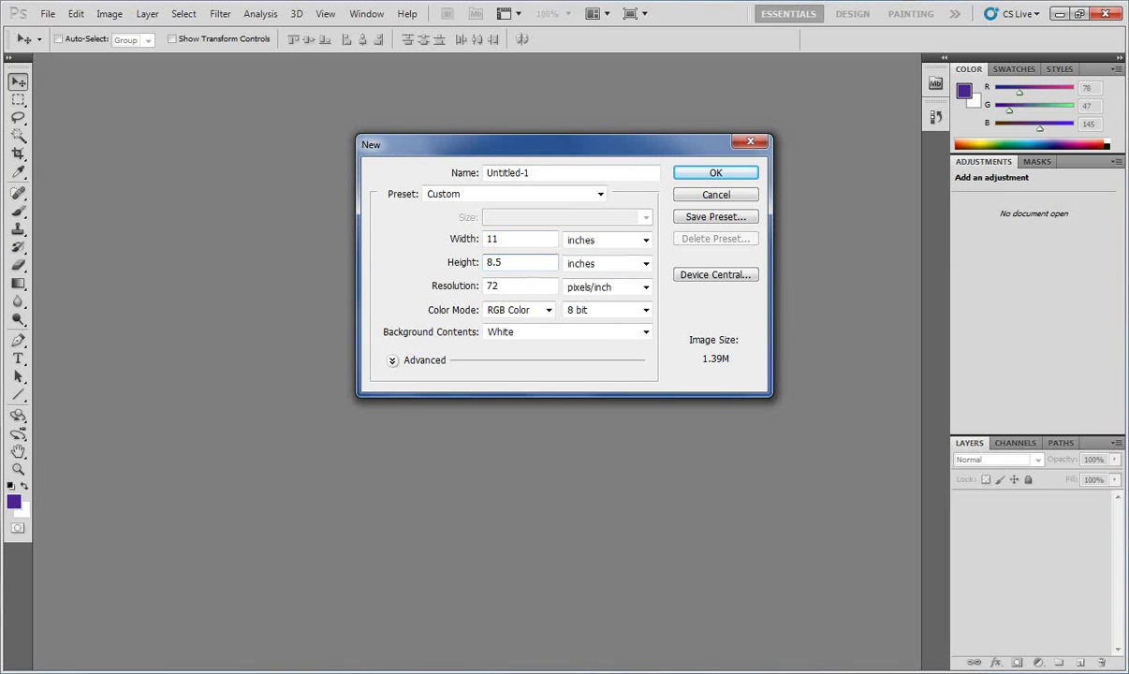
key(Tab)
key(Tab)
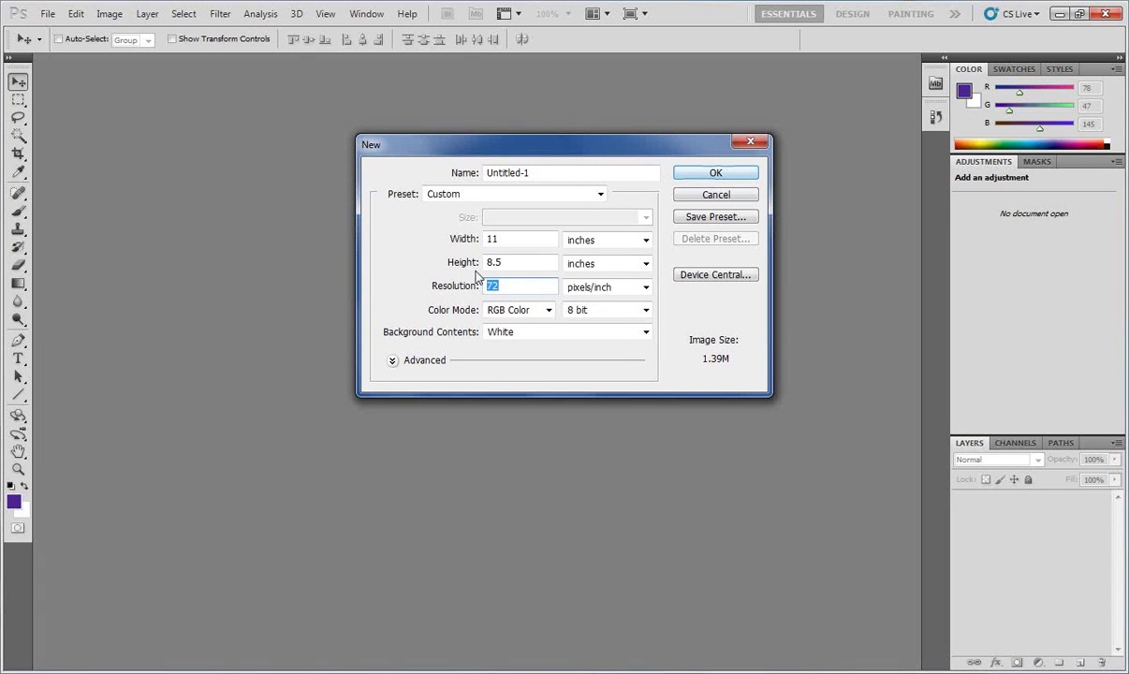
click(687, 177)
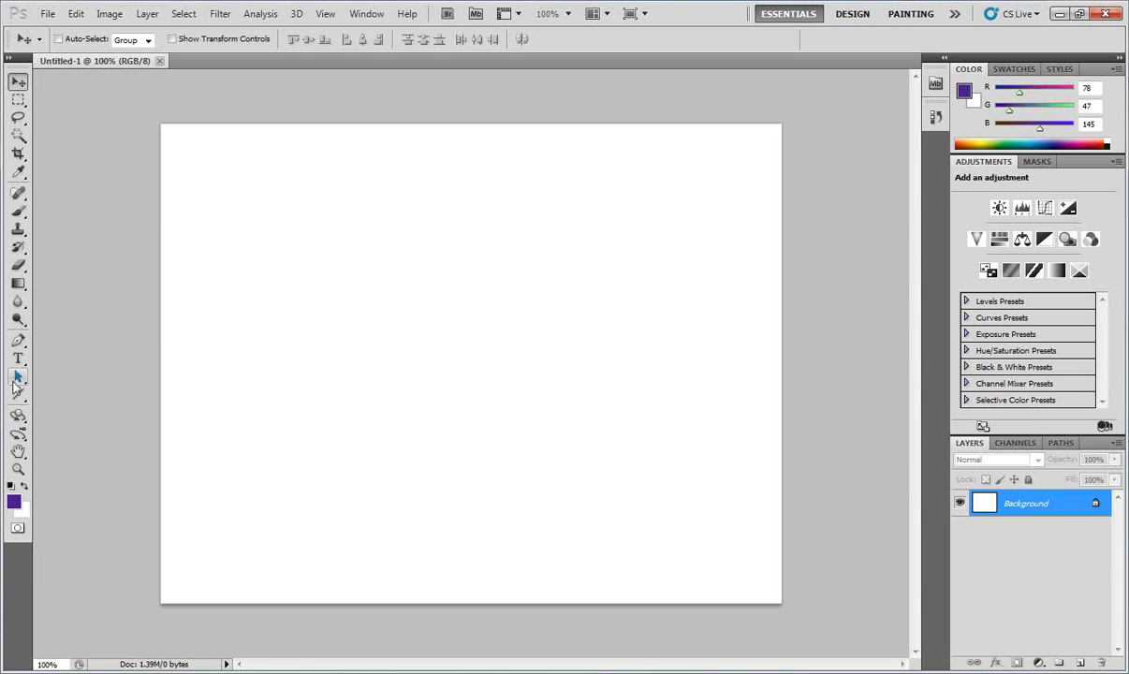
- Select the Rectangle Tool and set its shape colour to near-white fefefe
click(15, 395)
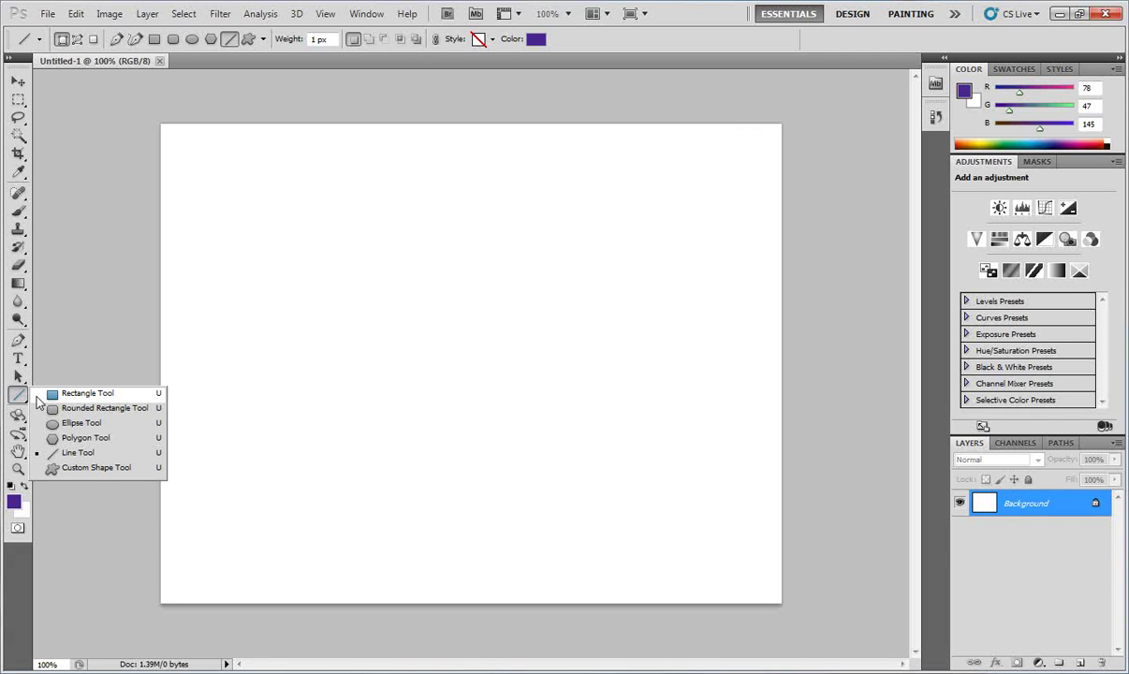
click(39, 394)
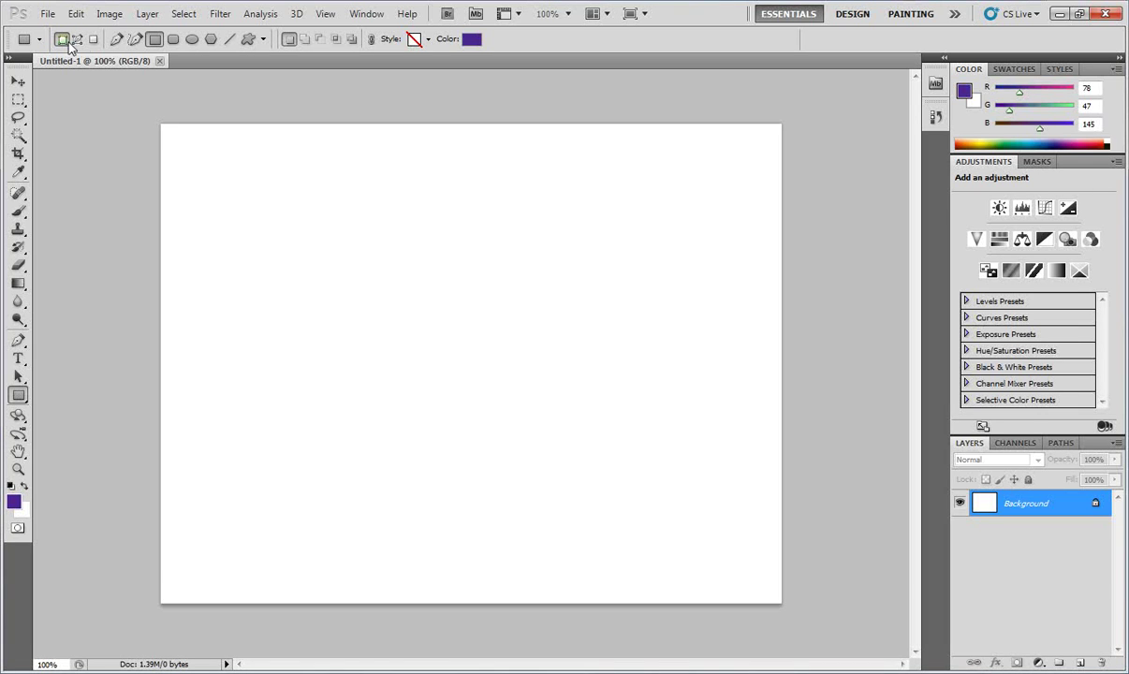
click(469, 41)
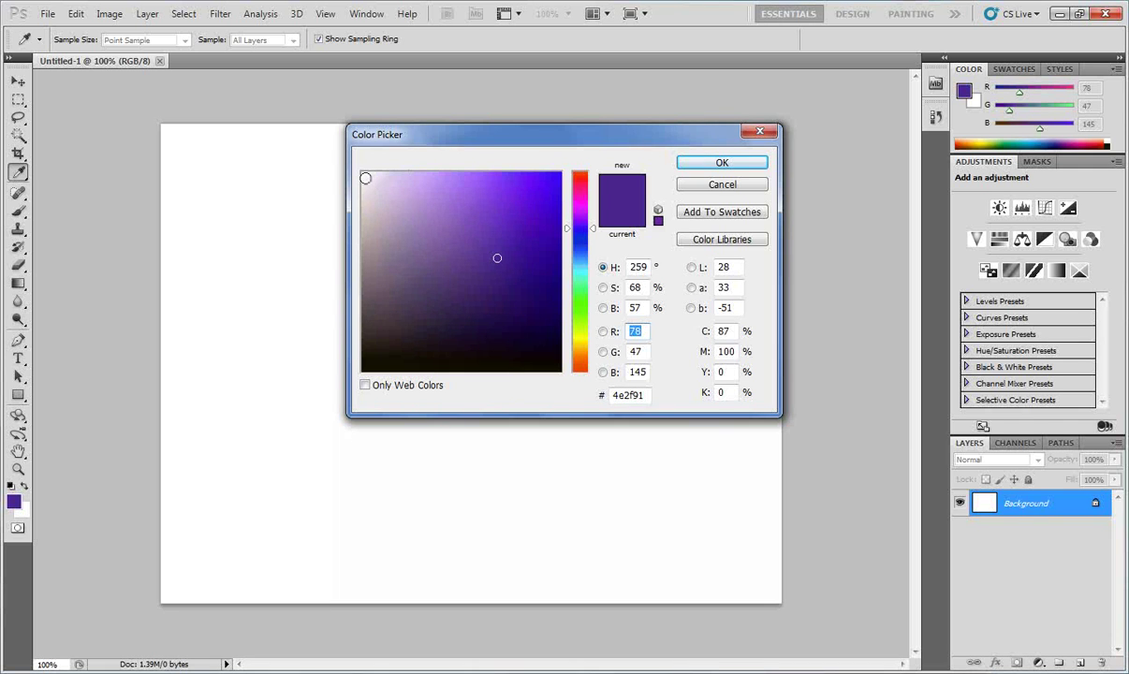
click(364, 174)
click(362, 173)
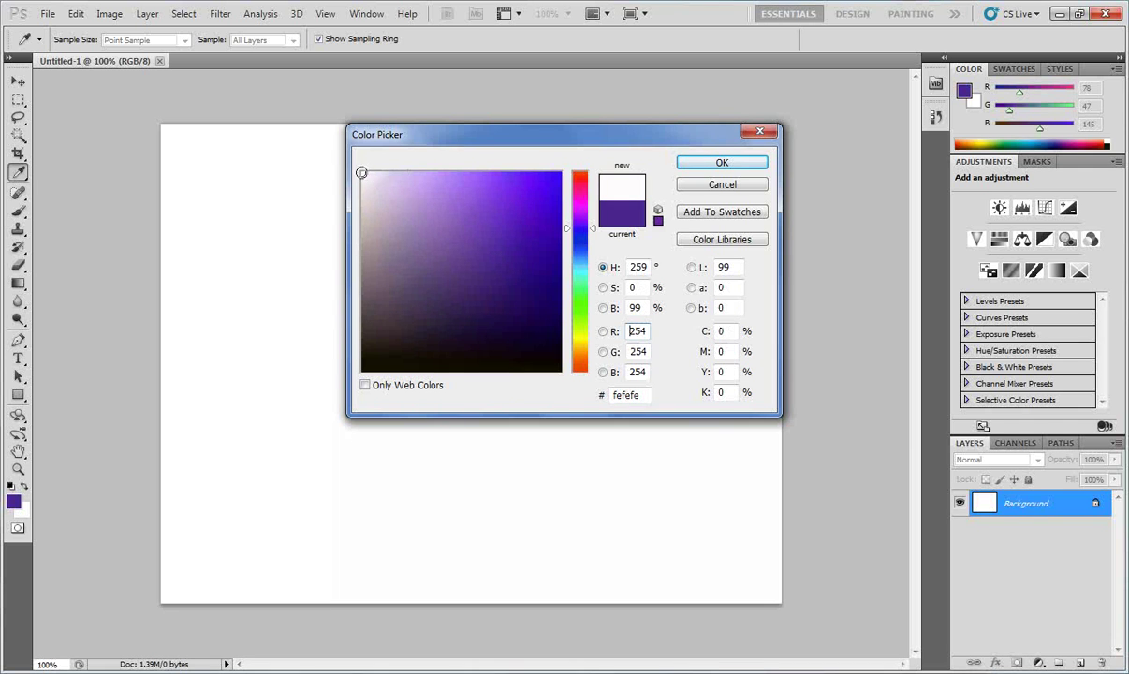
click(721, 163)
key(u)
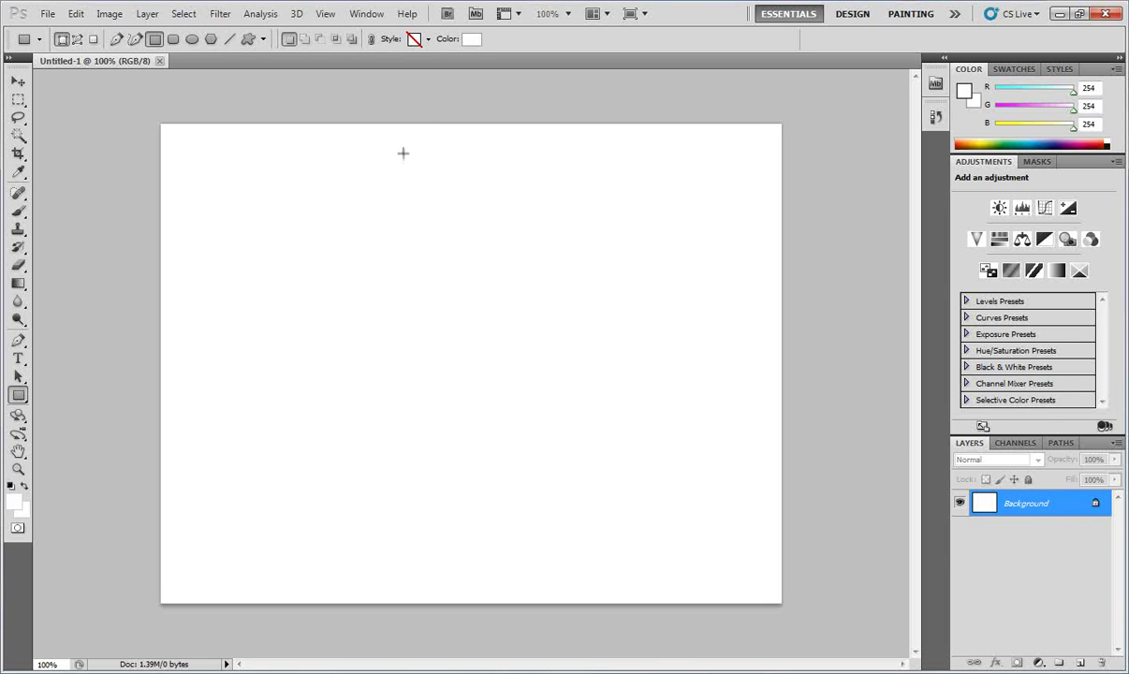
- Drag out a near-white rectangle near the top centre of the canvas
drag(403, 153, 524, 229)
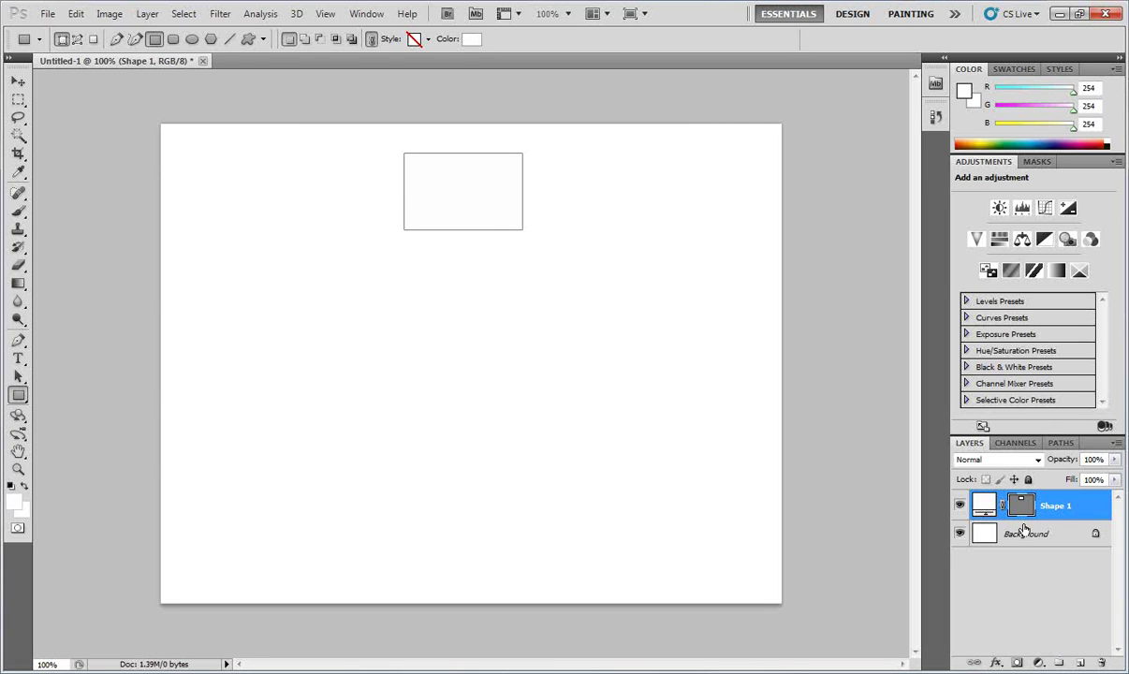
- Add a 1 px black Stroke layer effect to the rectangle's Shape 1 layer
click(998, 663)
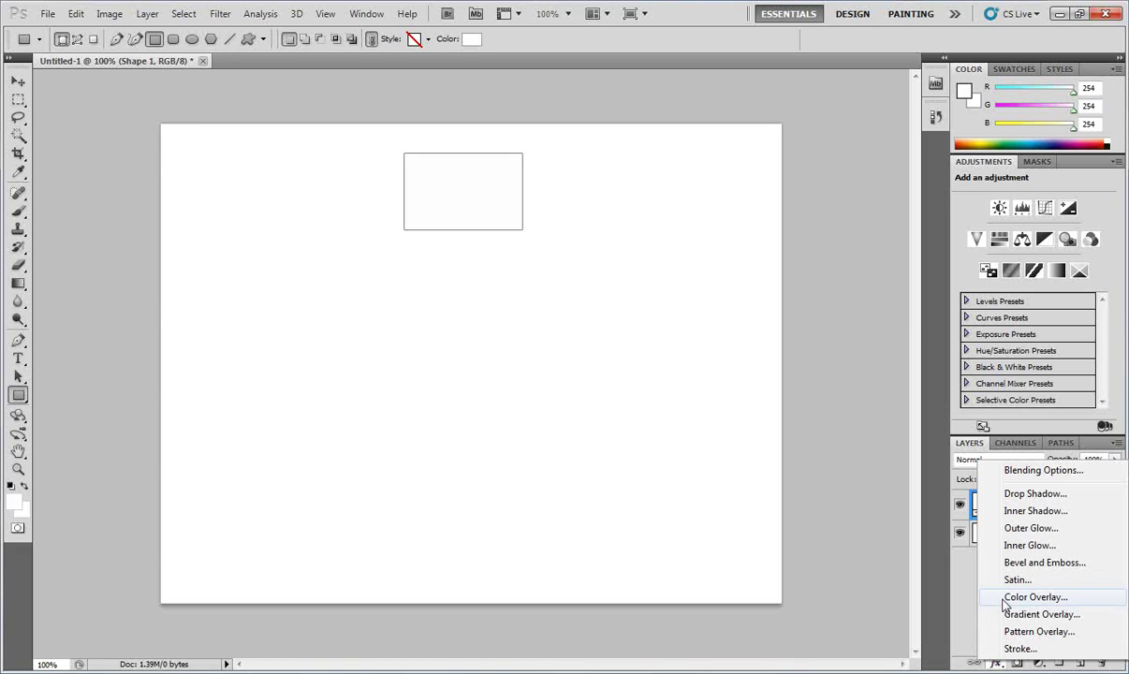
click(1010, 648)
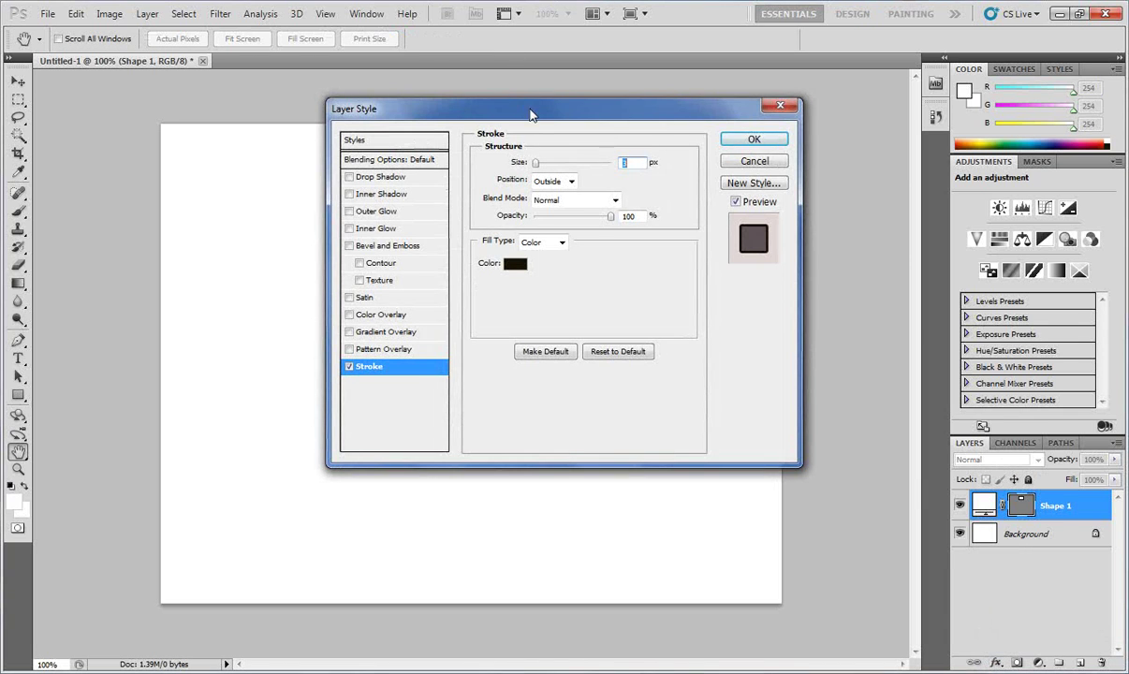
drag(532, 112, 518, 273)
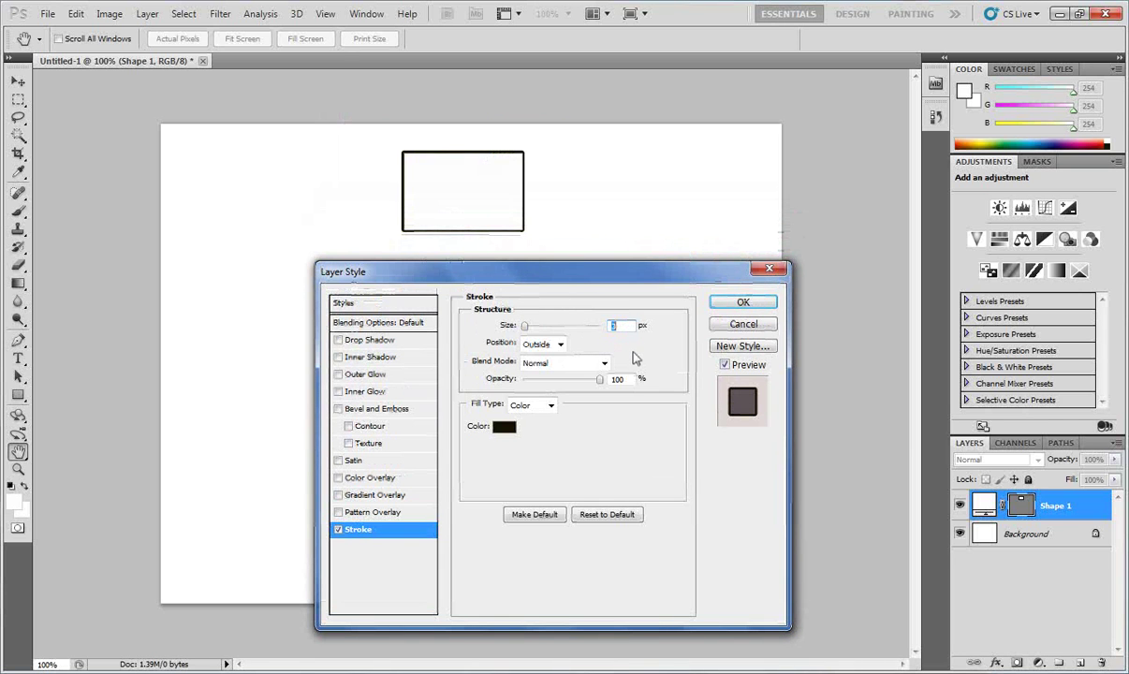
text(1)
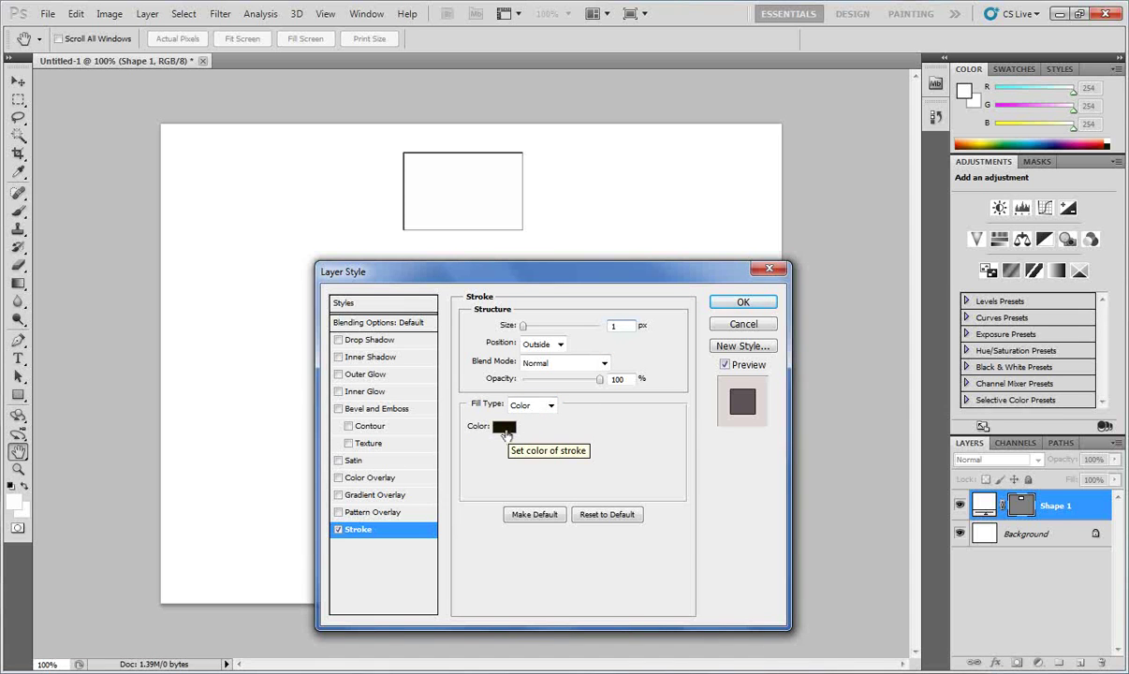
click(504, 429)
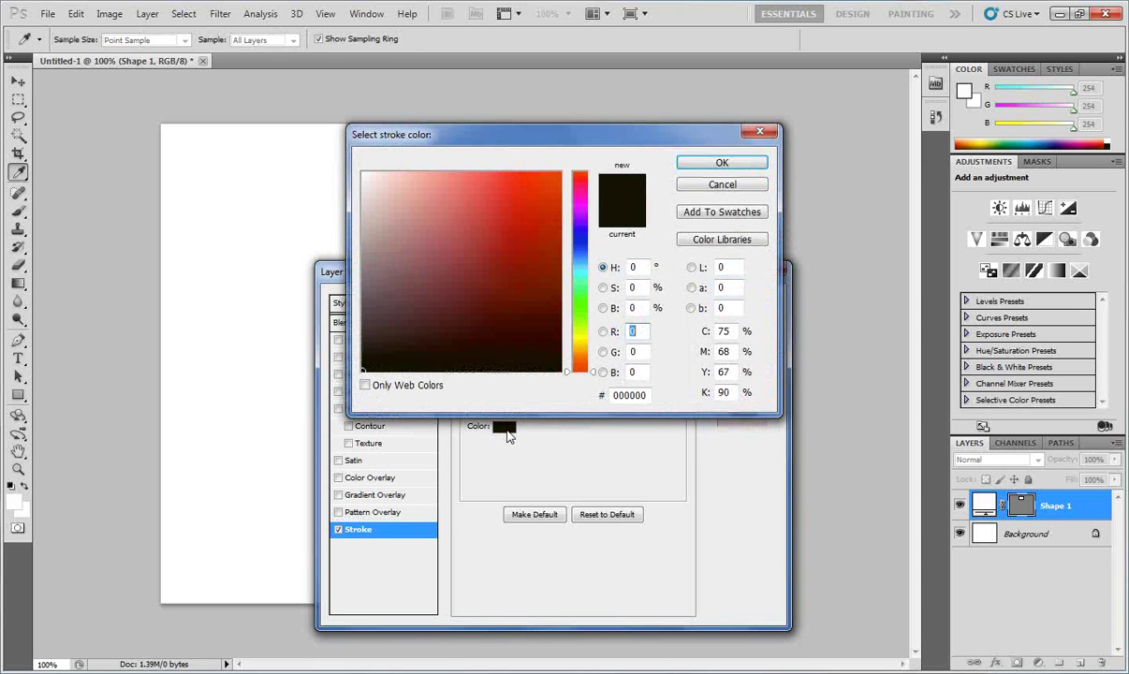
click(731, 161)
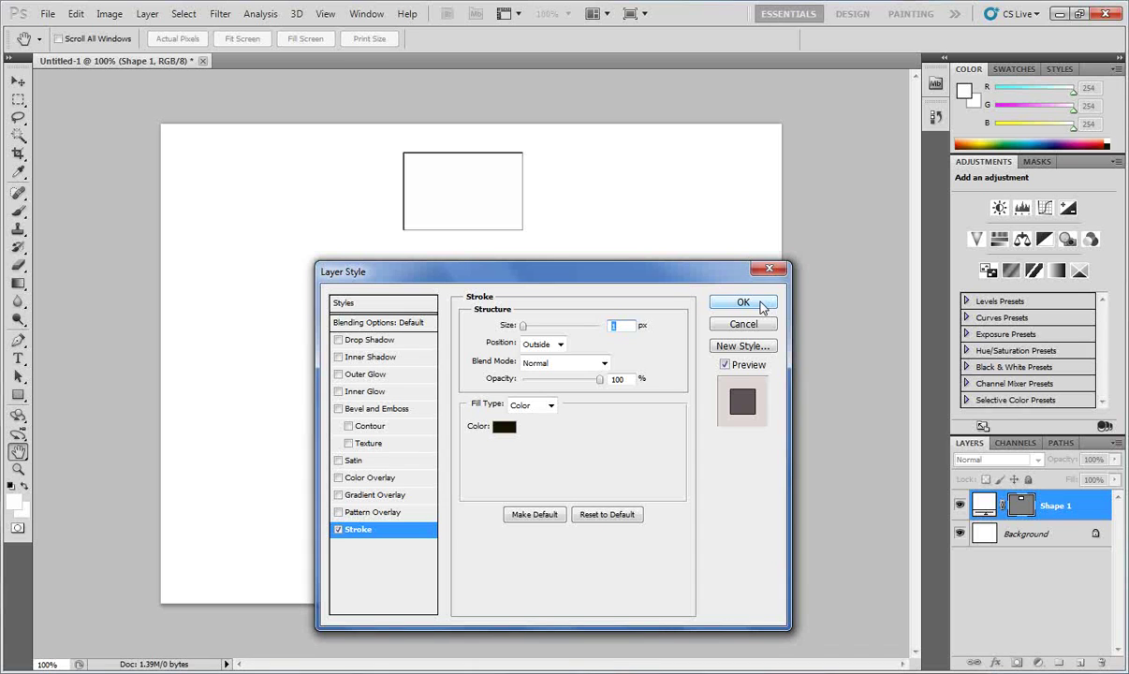
click(761, 305)
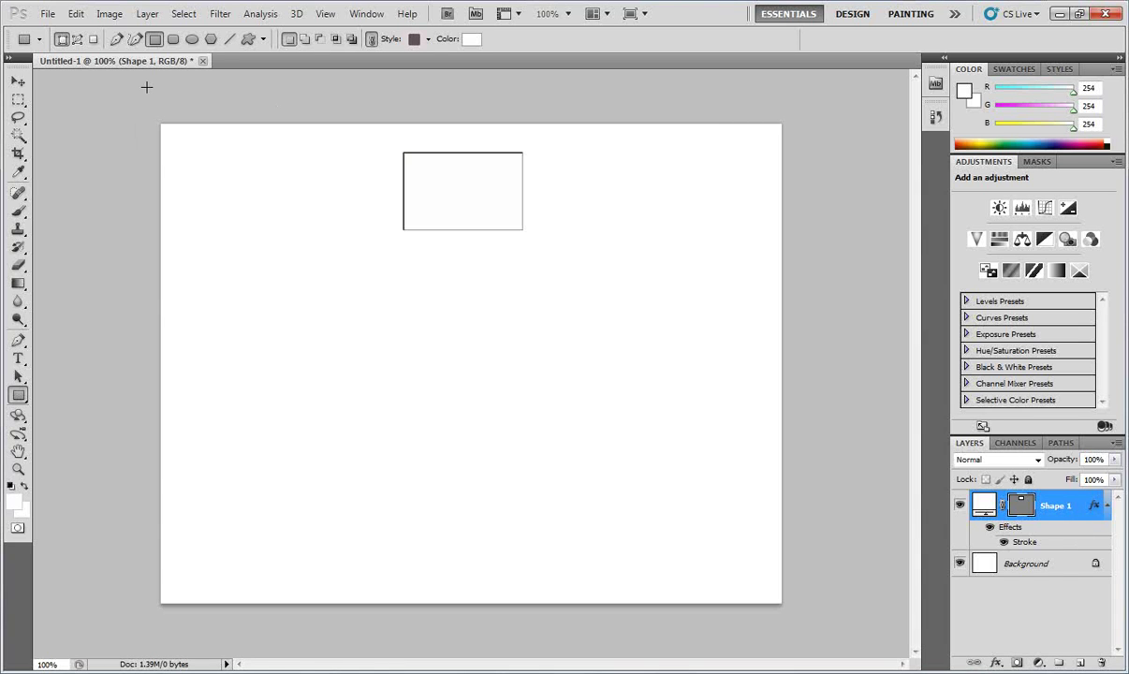
- Alt-drag copies of the box into a row below it, then float the Layers panel
click(15, 84)
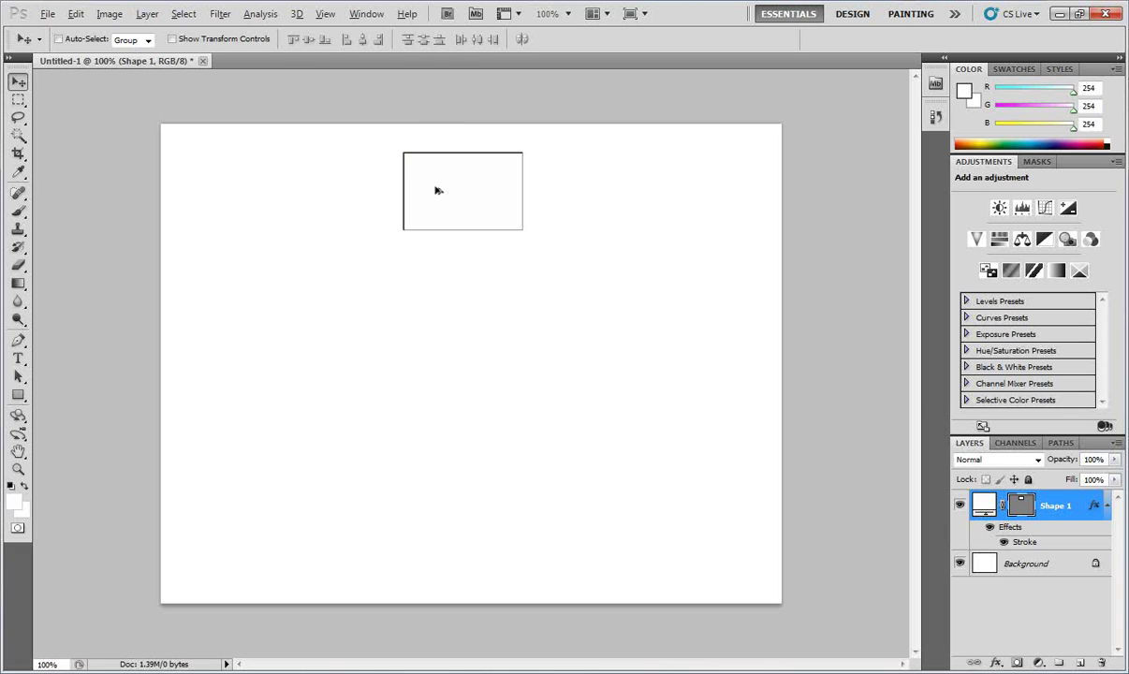
drag(436, 190, 204, 331)
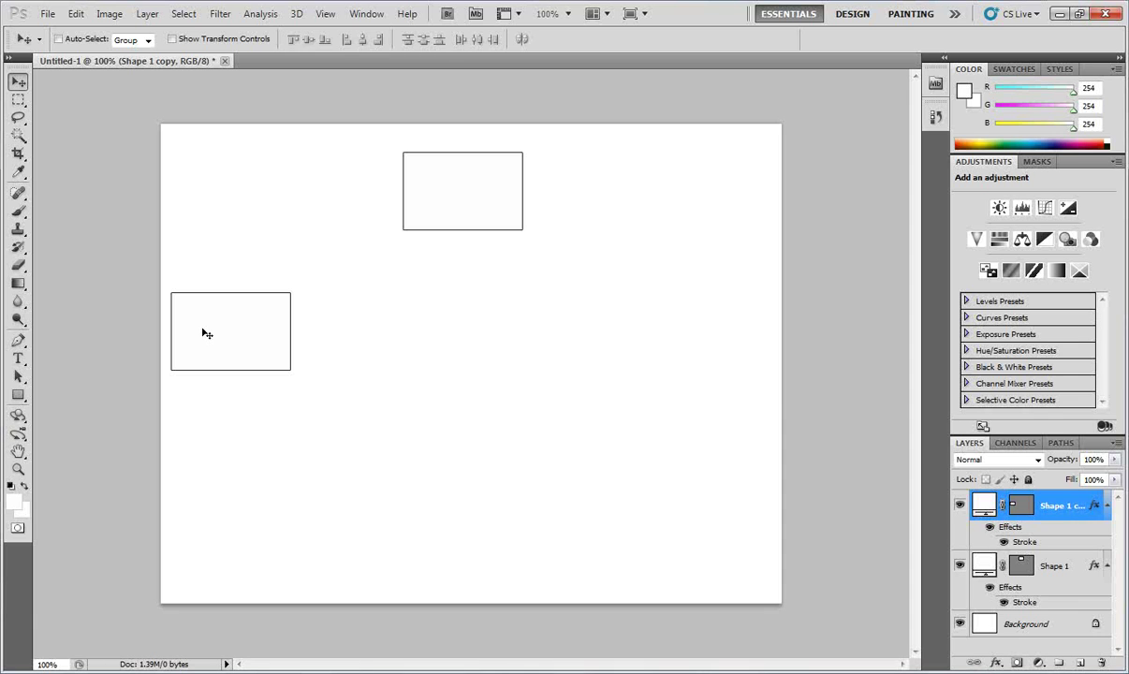
drag(208, 334, 354, 336)
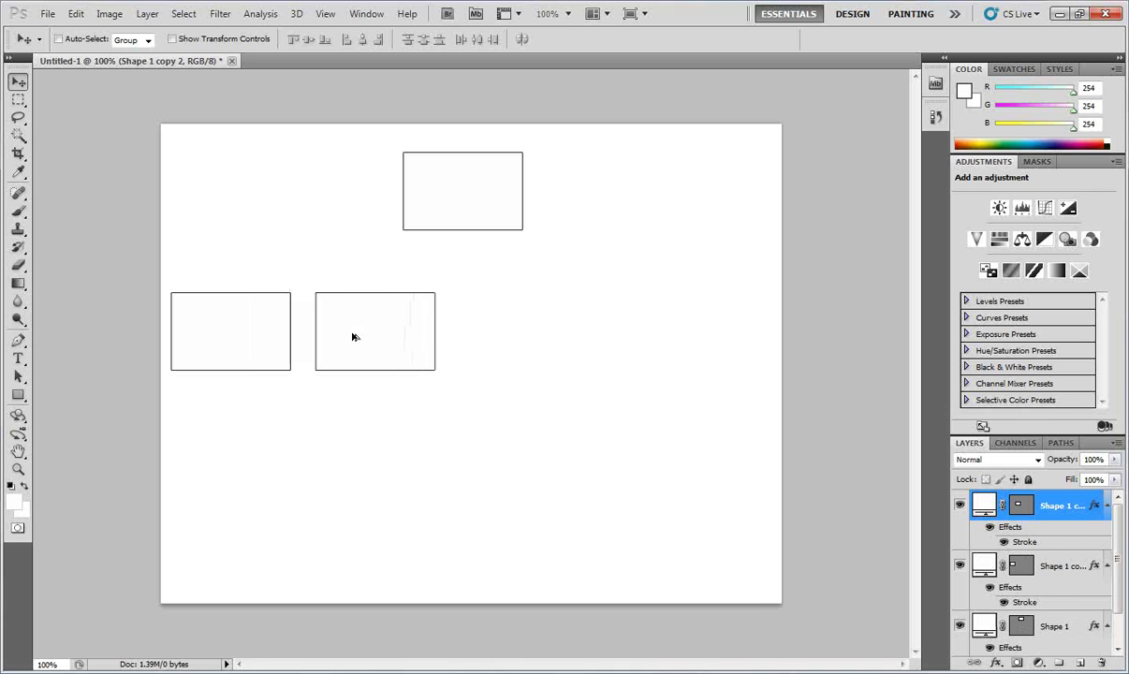
drag(353, 336, 688, 323)
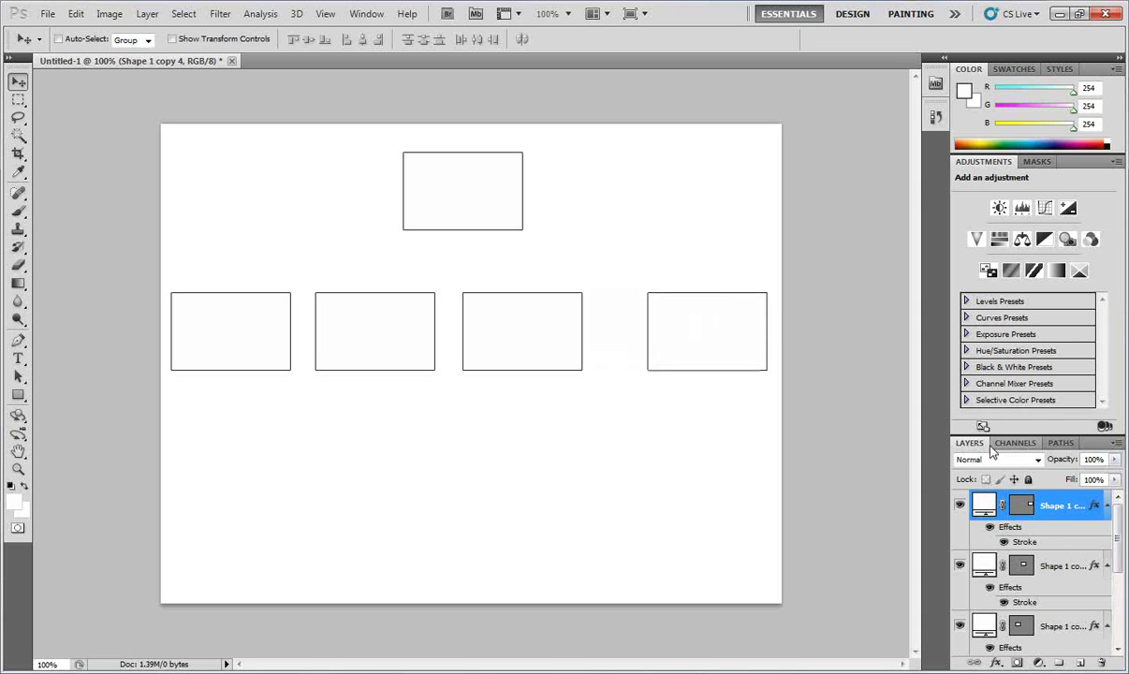
drag(971, 444, 842, 161)
drag(936, 267, 983, 585)
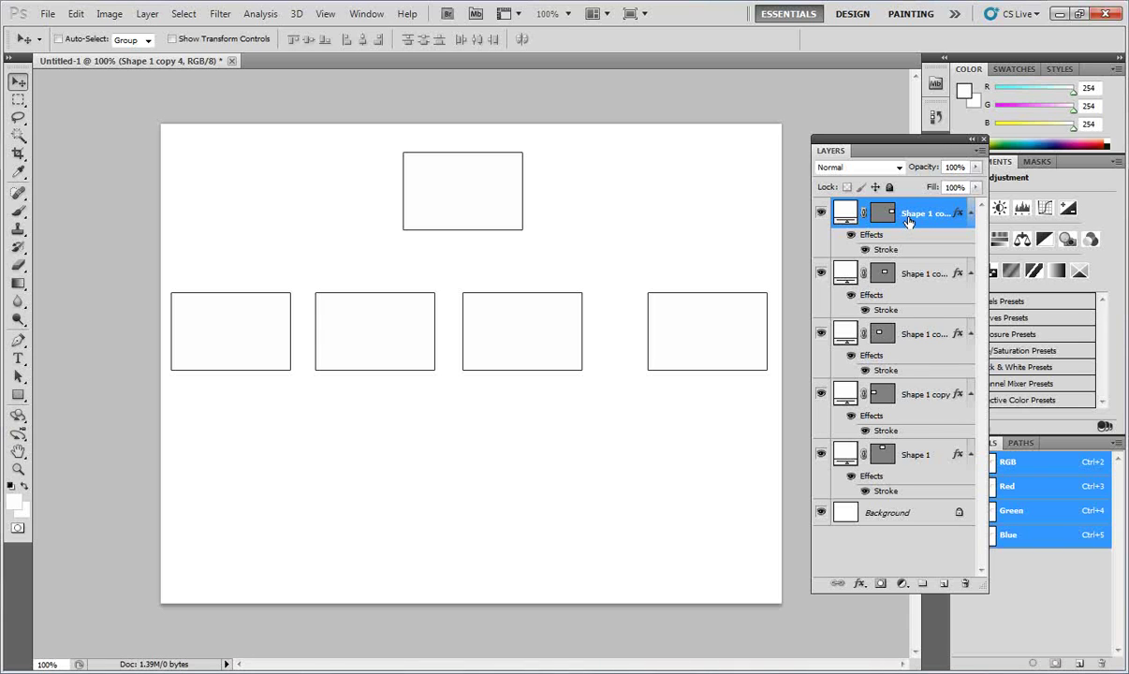
- Shift-select the four lower box layers, from the top copy down to Shape 1 copy
shift+click(907, 404)
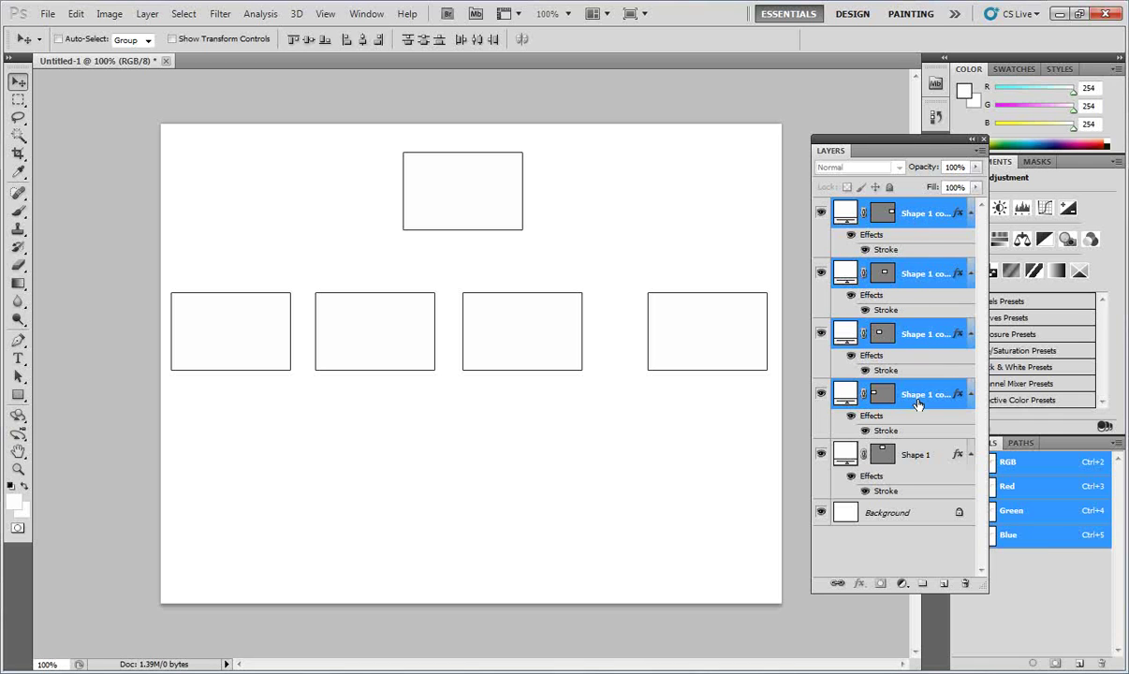
click(147, 14)
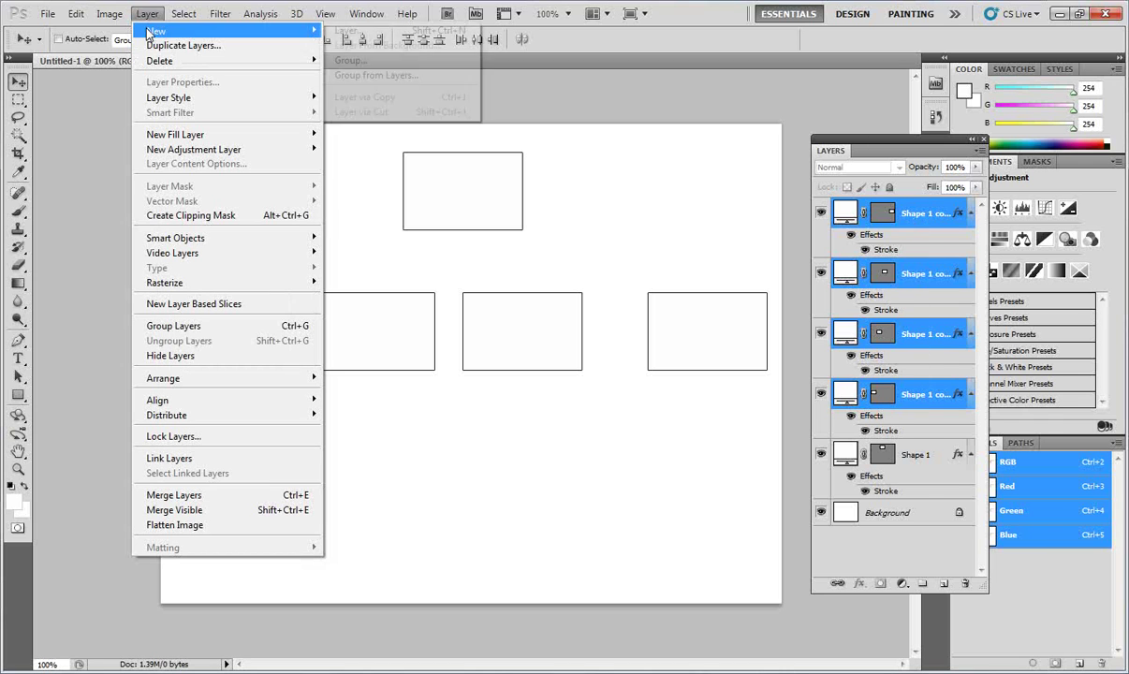
- Align the four lower boxes by Top Edges and distribute them by Horizontal Centers
mouse_move(202, 405)
click(369, 400)
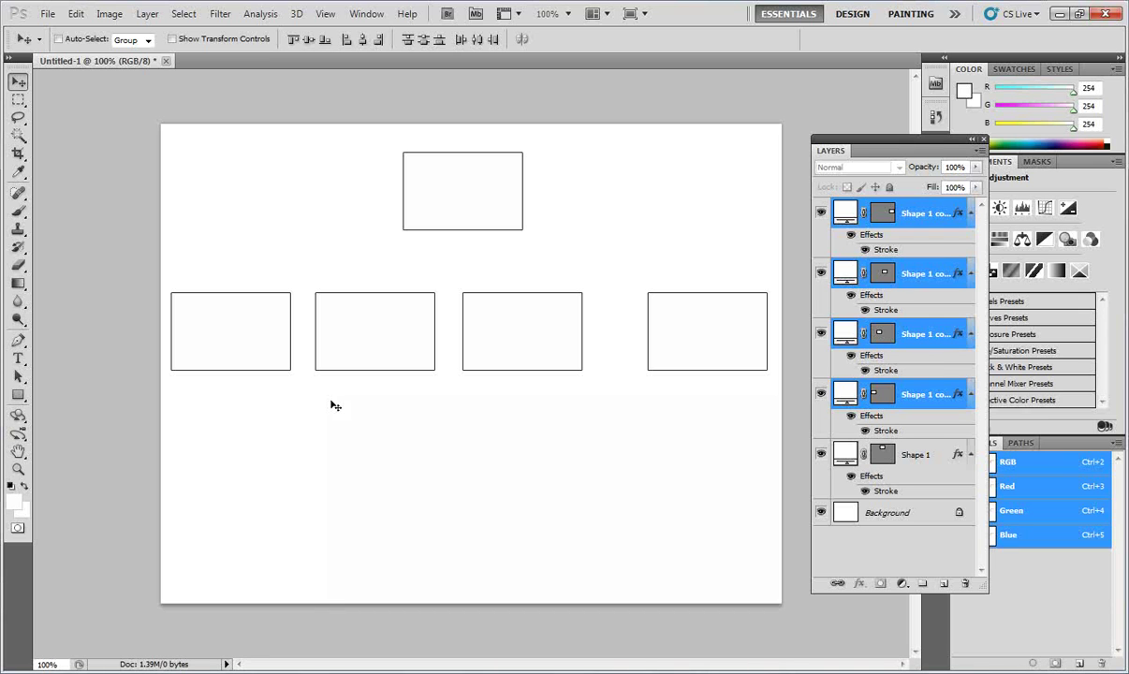
click(147, 13)
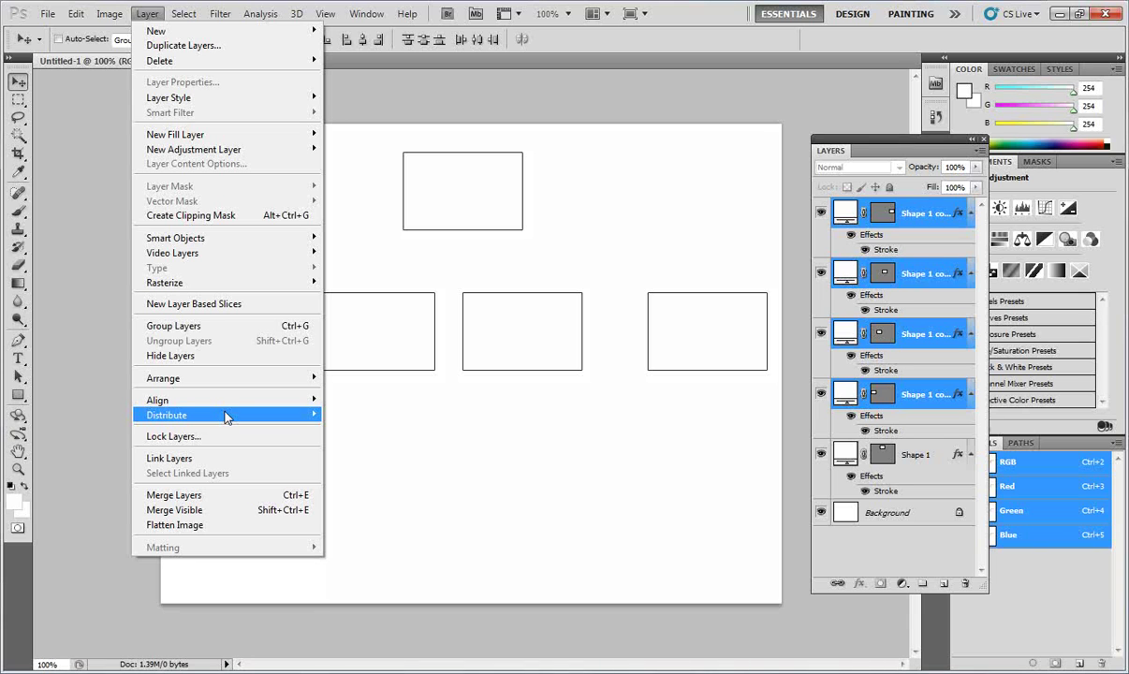
mouse_move(226, 416)
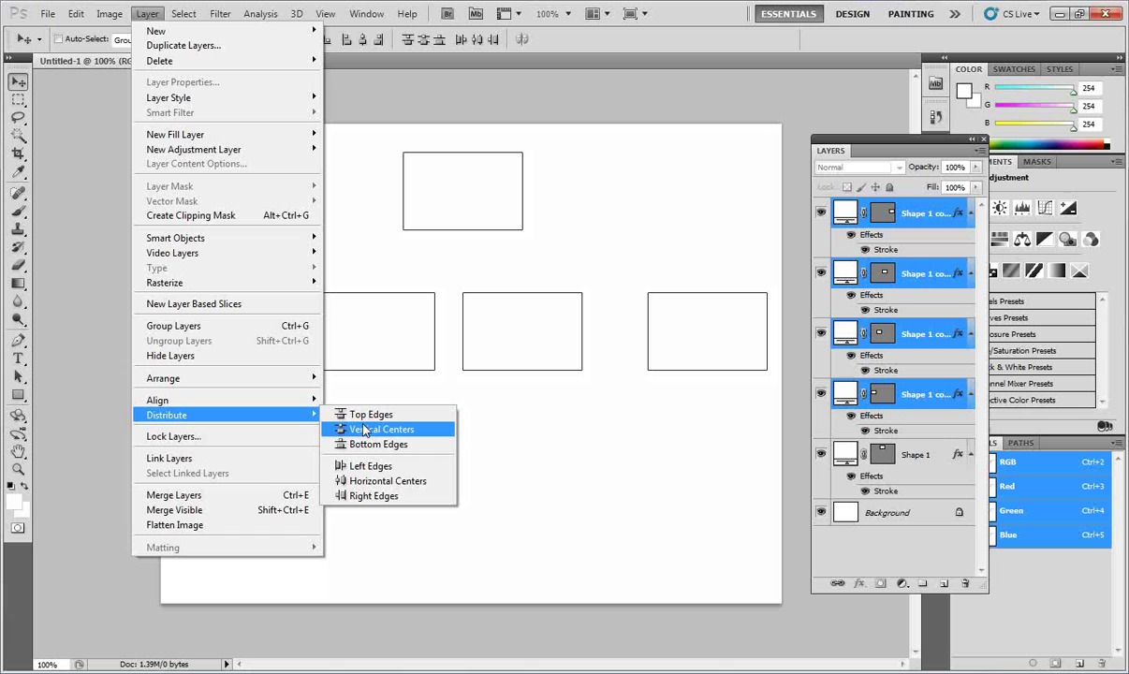
click(361, 481)
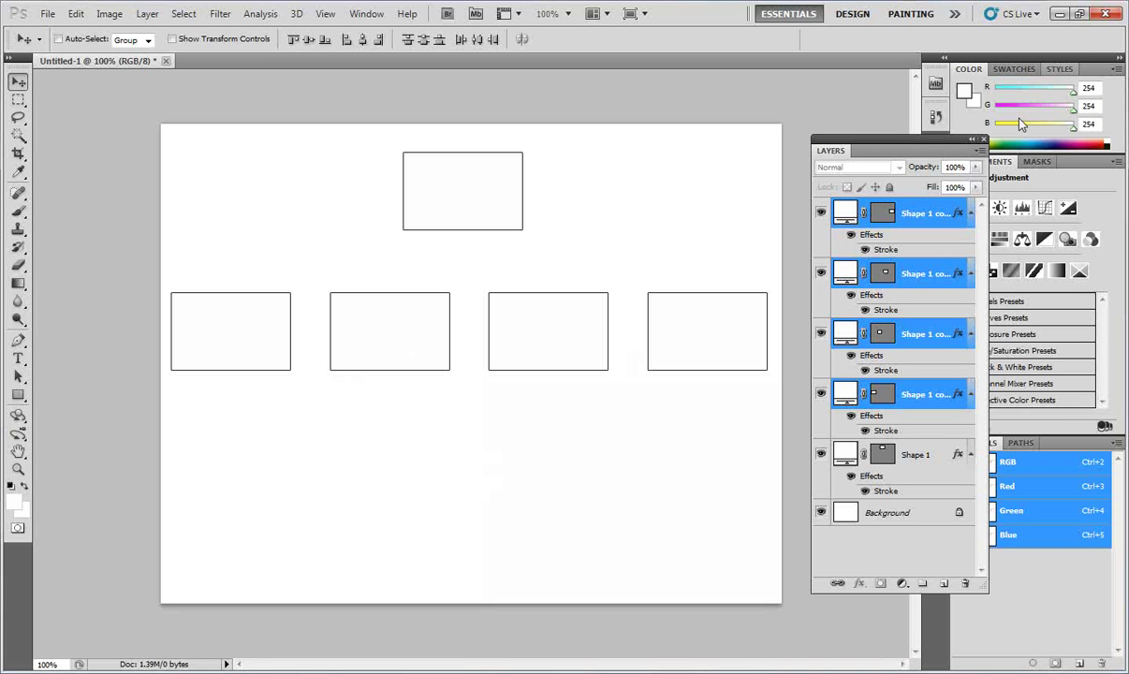
- Select only Shape 1 copy 4 and switch to the Line Tool at 1 px weight
click(935, 214)
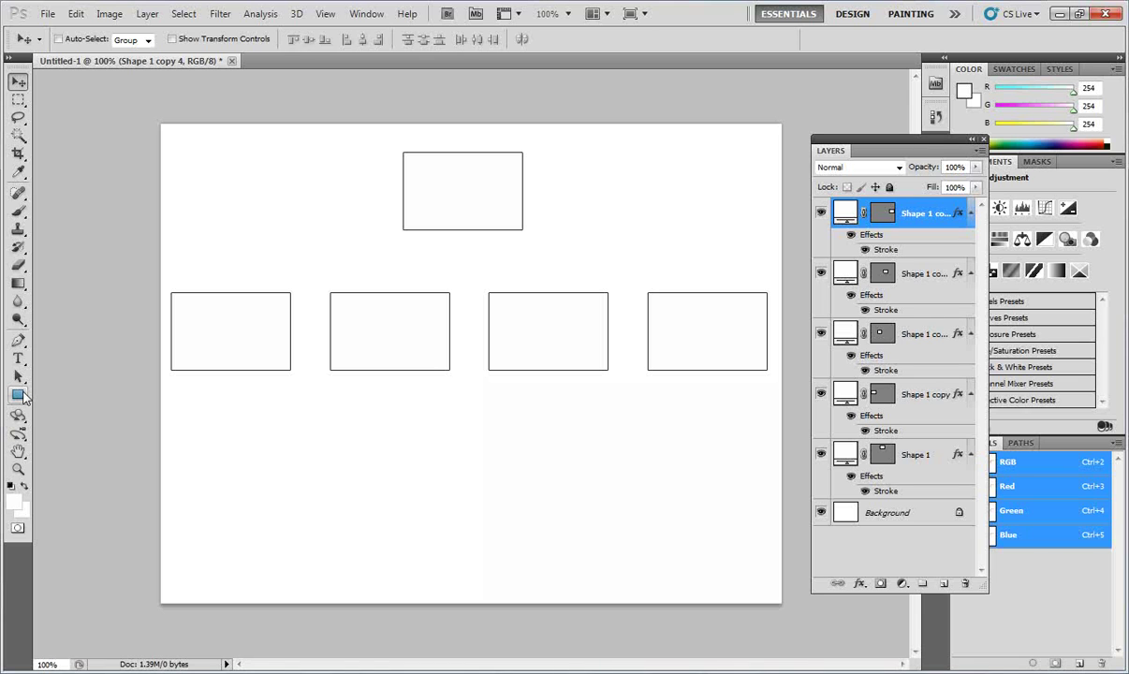
click(18, 395)
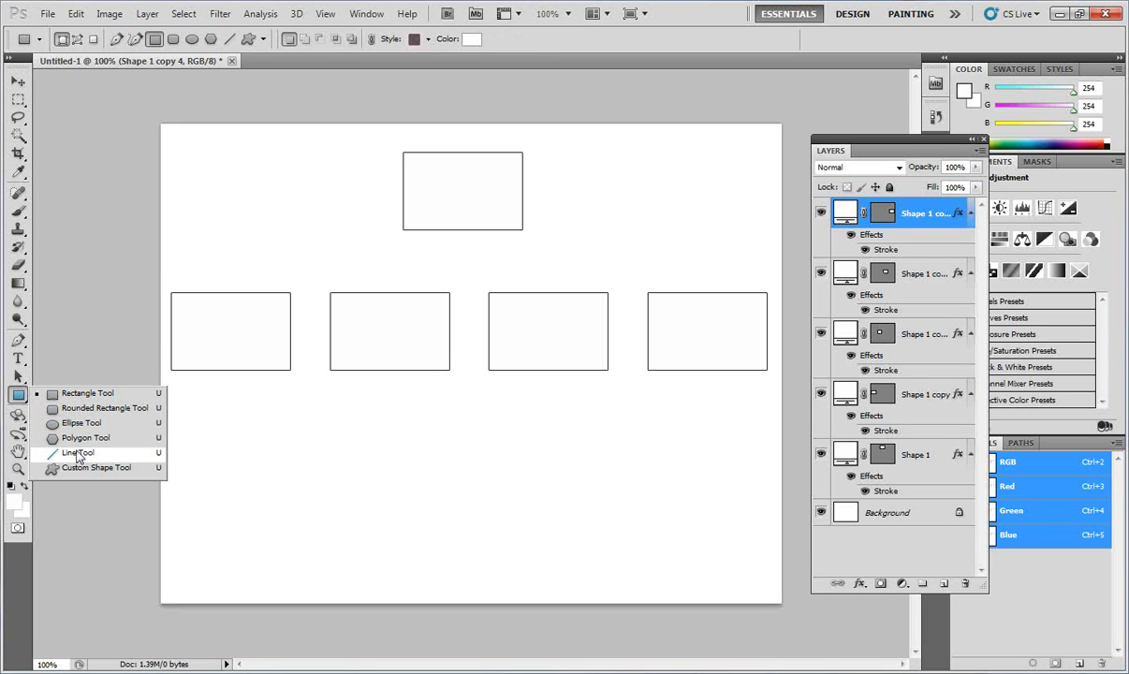
click(79, 454)
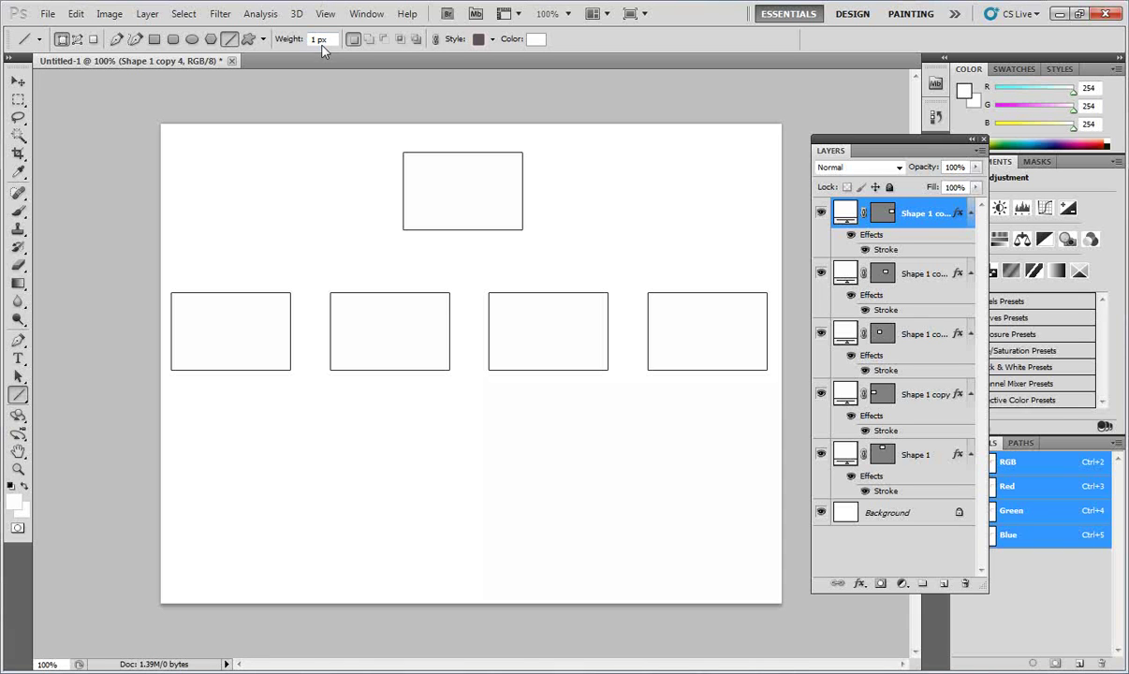
click(263, 39)
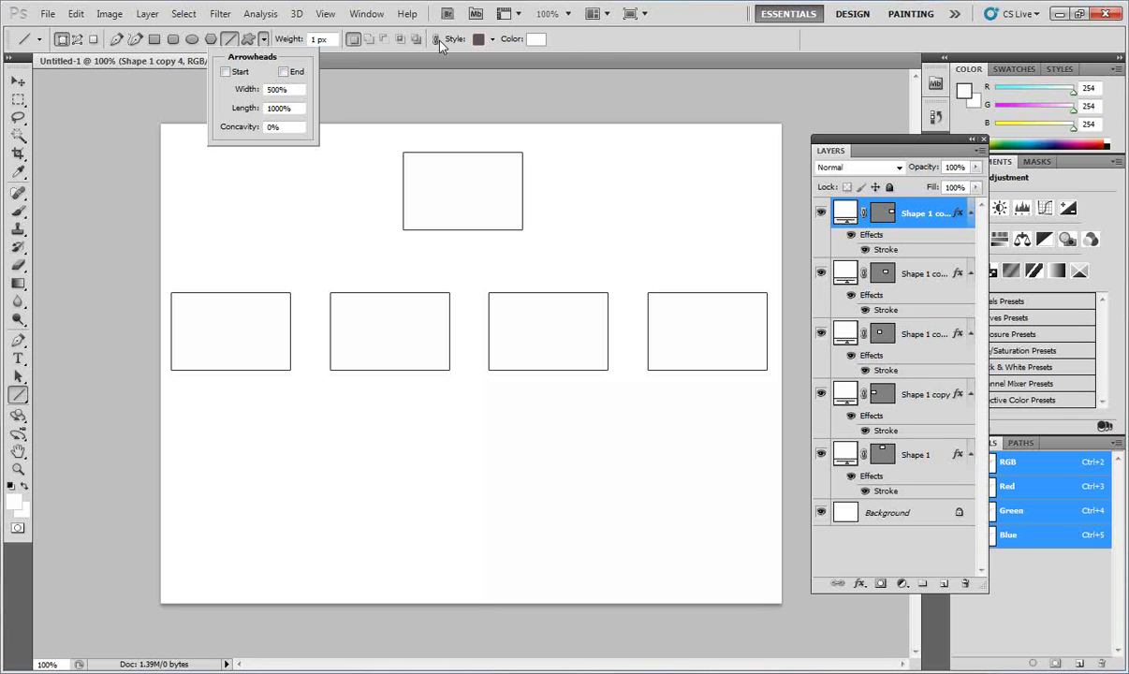
click(596, 42)
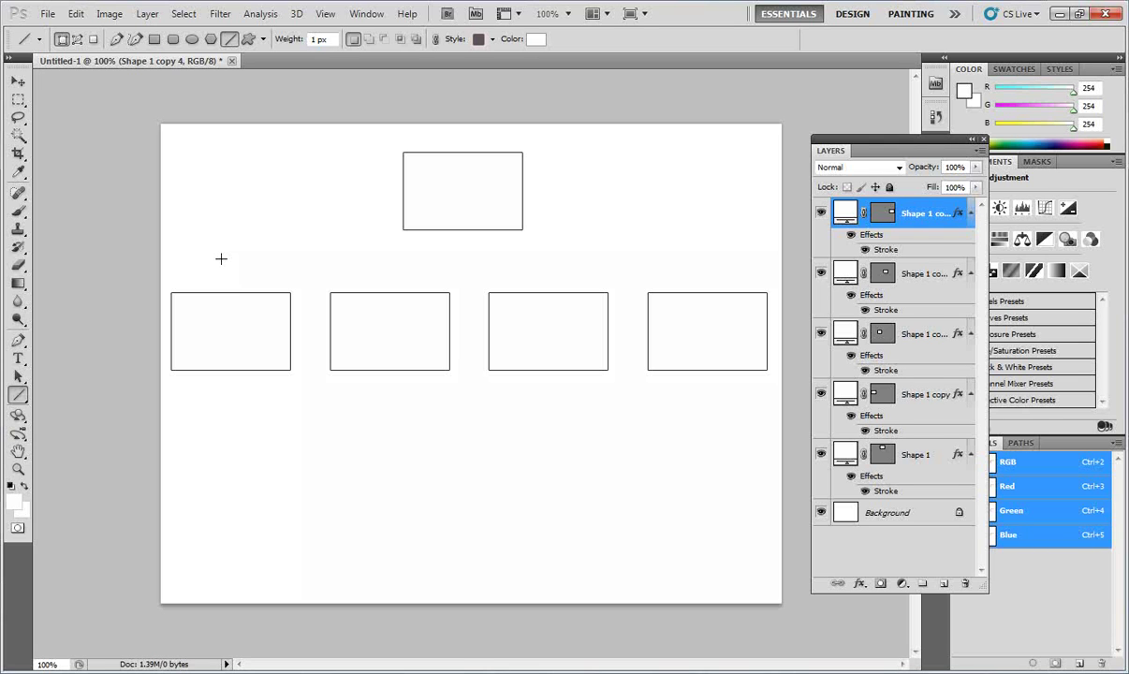
- Draw a long horizontal line across the page above the four lower boxes
mouse_move(221, 259)
mouse_down()
mouse_move(426, 263)
mouse_move(564, 244)
mouse_move(719, 255)
mouse_up()
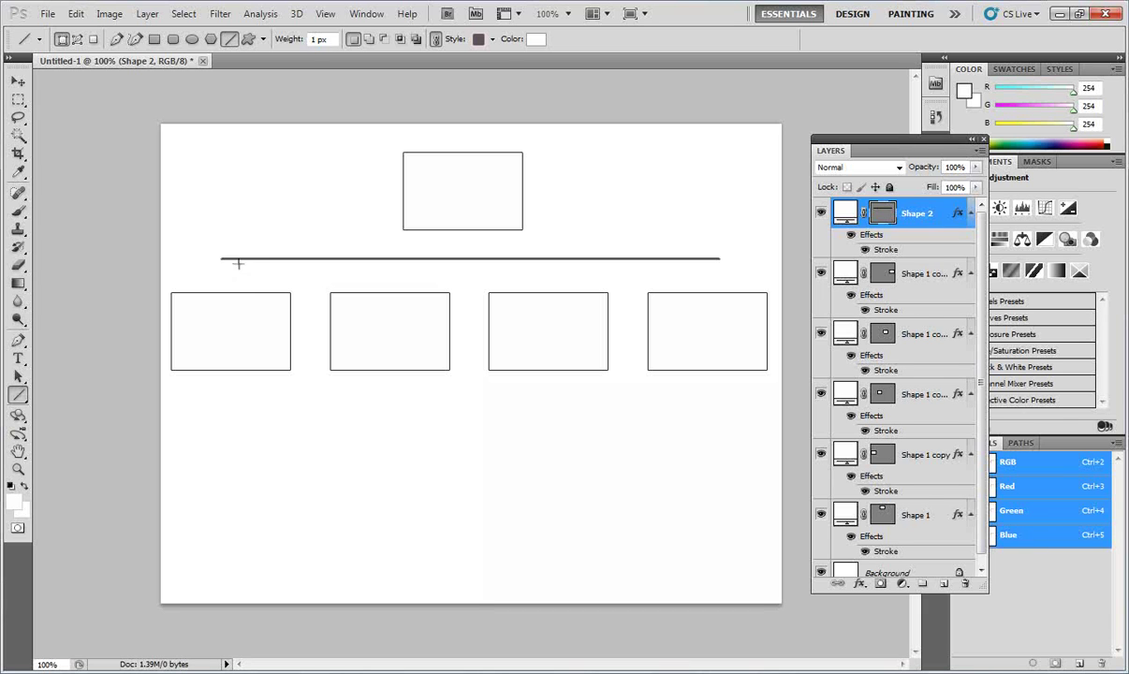
- Enable the End arrowhead and try a 1 px arrow to the first box, then undo it
click(264, 41)
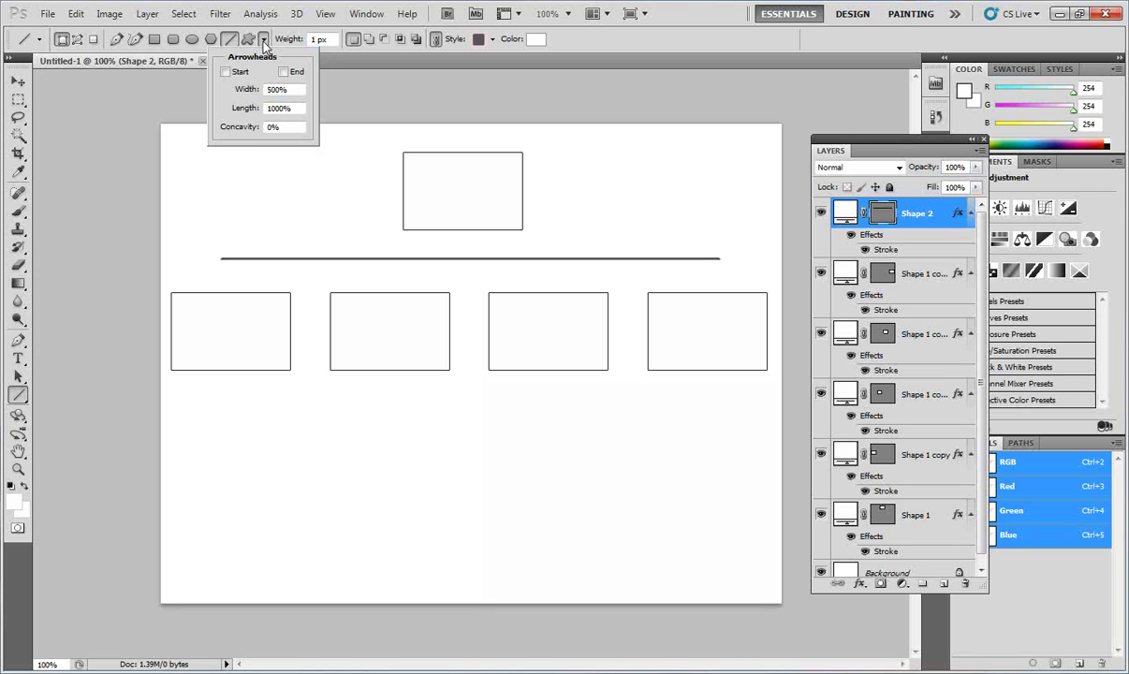
click(283, 72)
drag(221, 259, 223, 290)
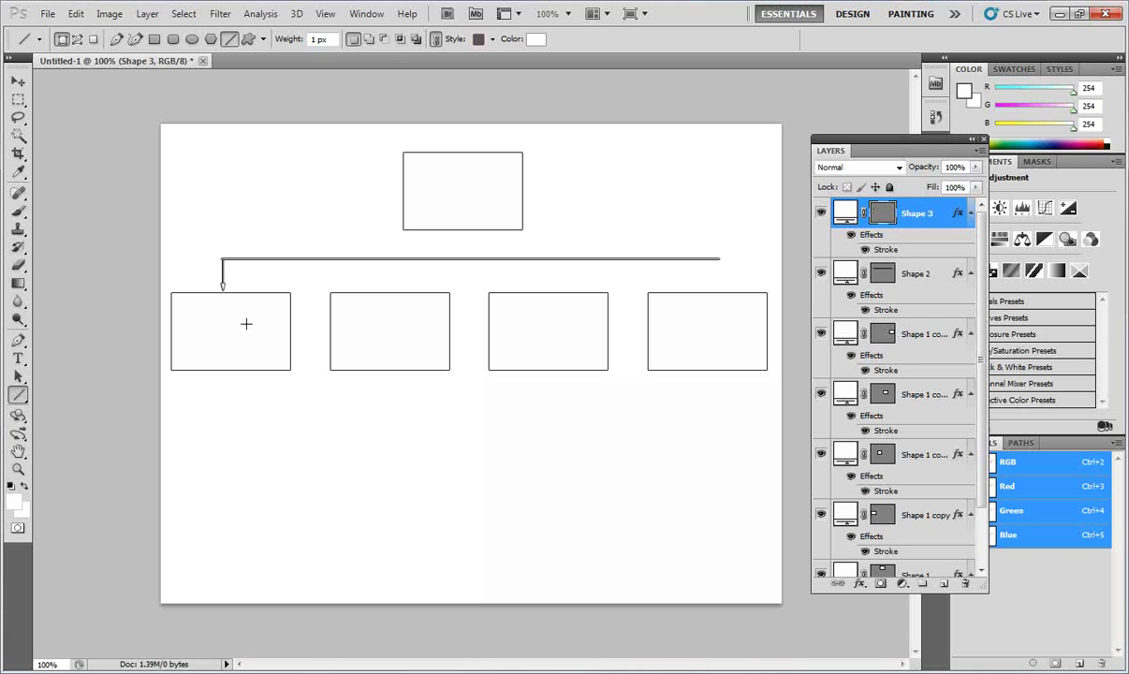
key(ctrl+z)
- Draw the arrow down to the first box at 2 px weight after rejecting 3 px
click(264, 39)
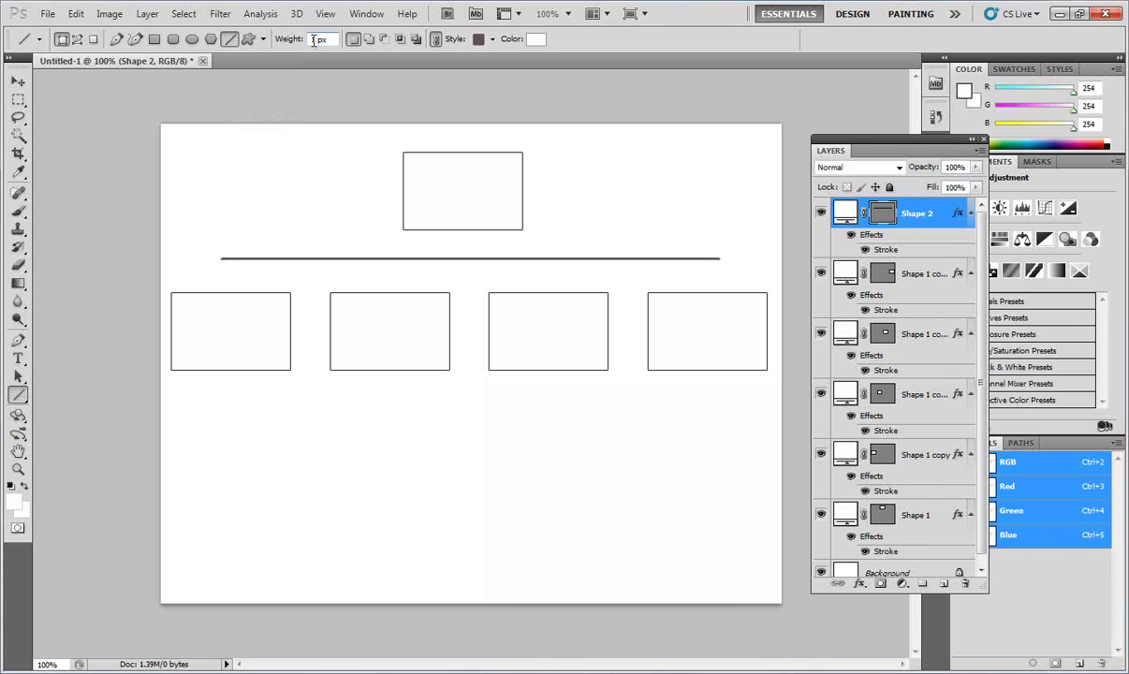
double_click(313, 39)
text(3)
drag(222, 259, 220, 290)
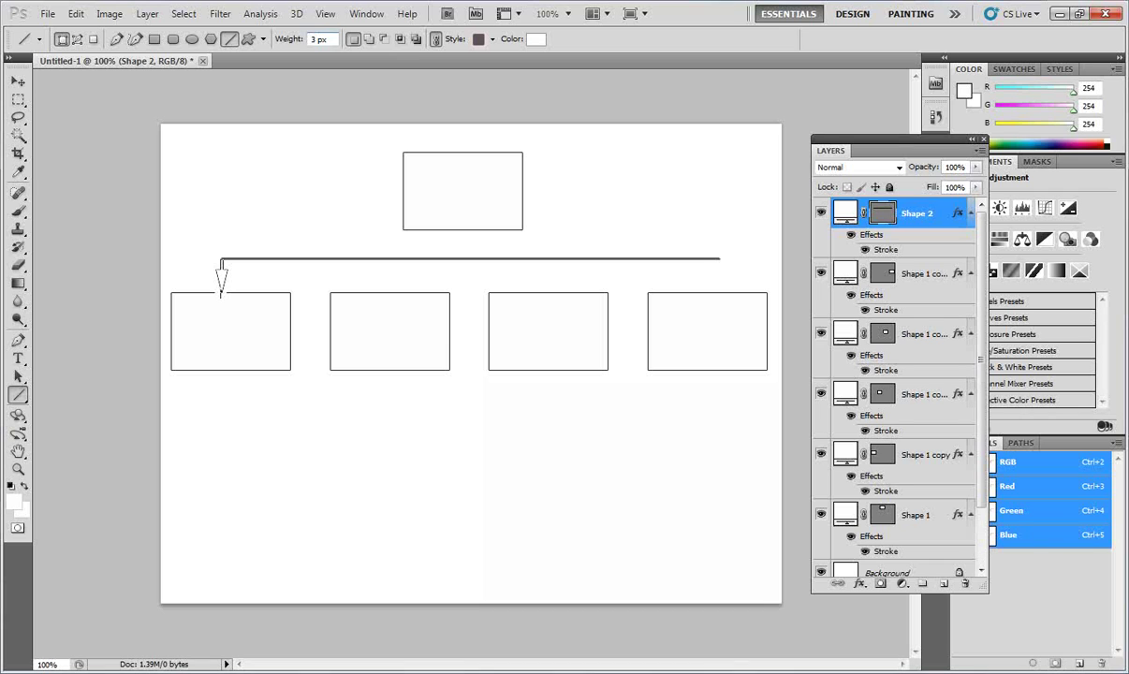
drag(219, 260, 719, 259)
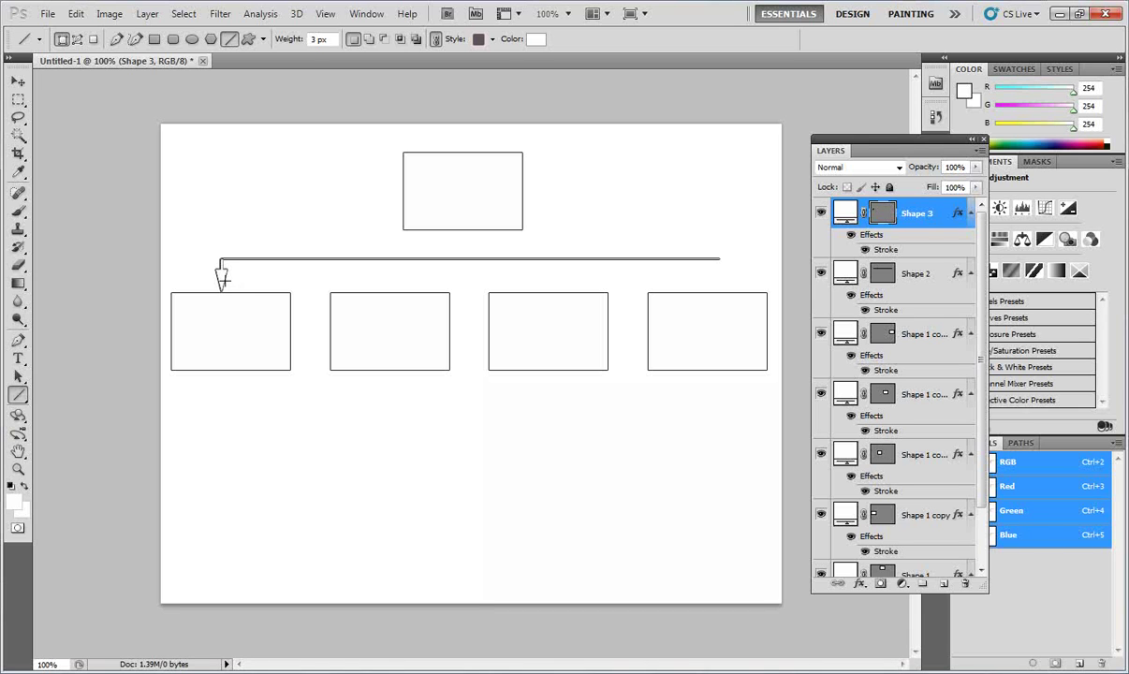
drag(223, 285, 222, 289)
key(ctrl+z)
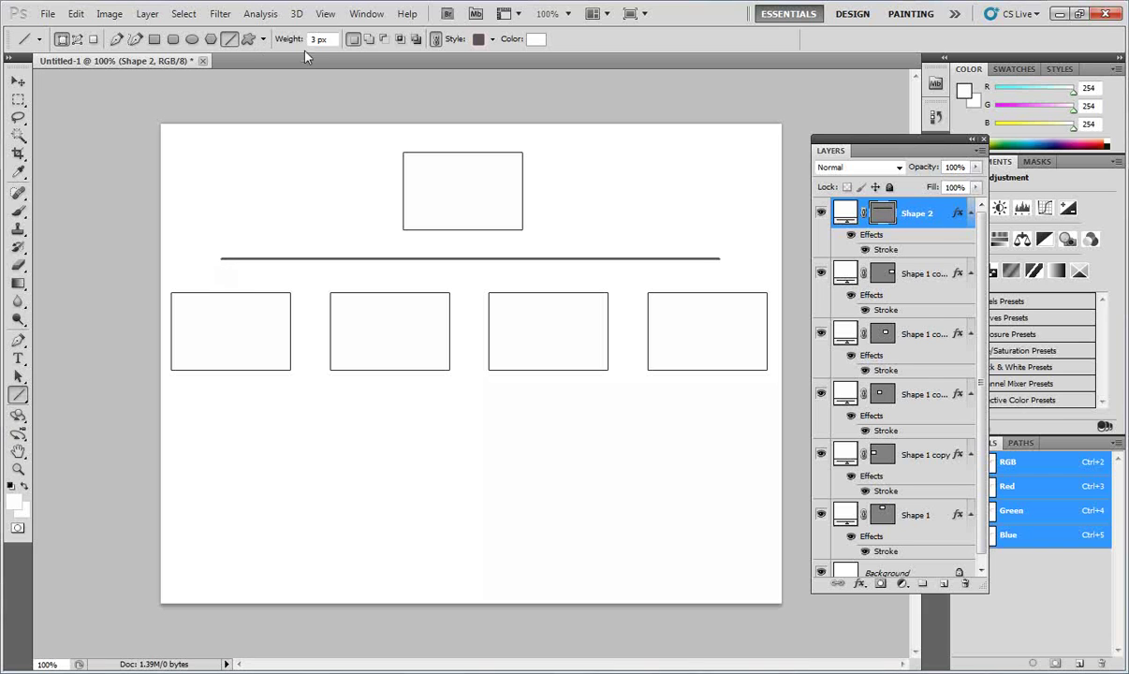
double_click(317, 41)
text(2)
drag(221, 259, 222, 286)
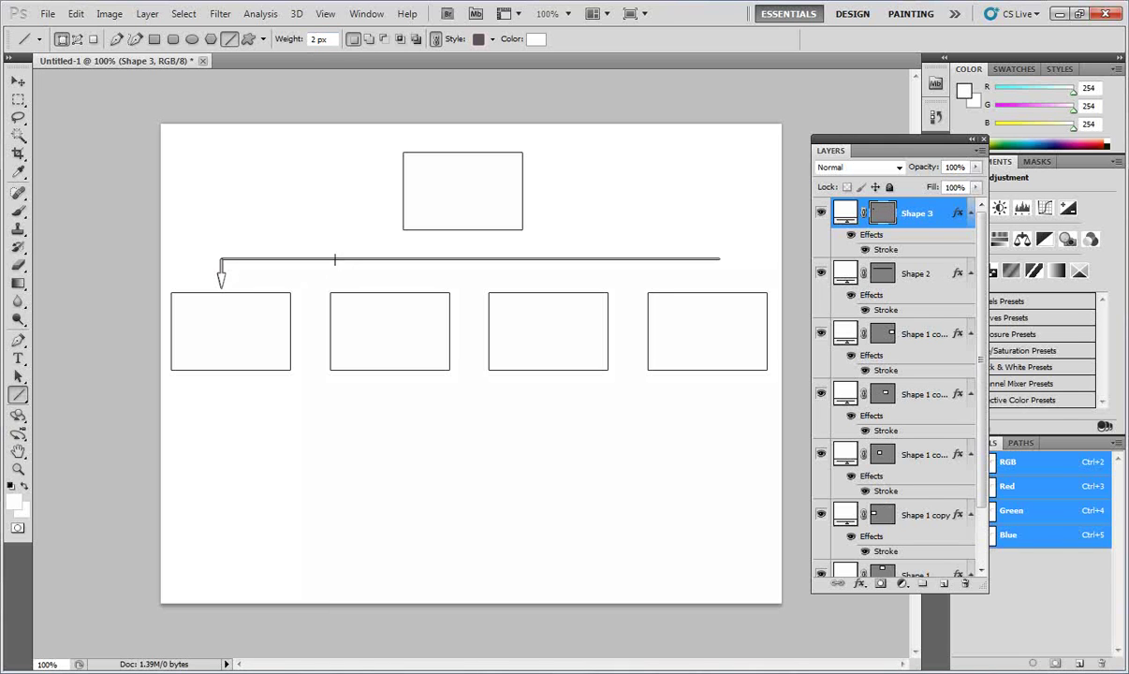
- With the Move Tool, place arrow copies above the second, third and fourth lower boxes
click(18, 82)
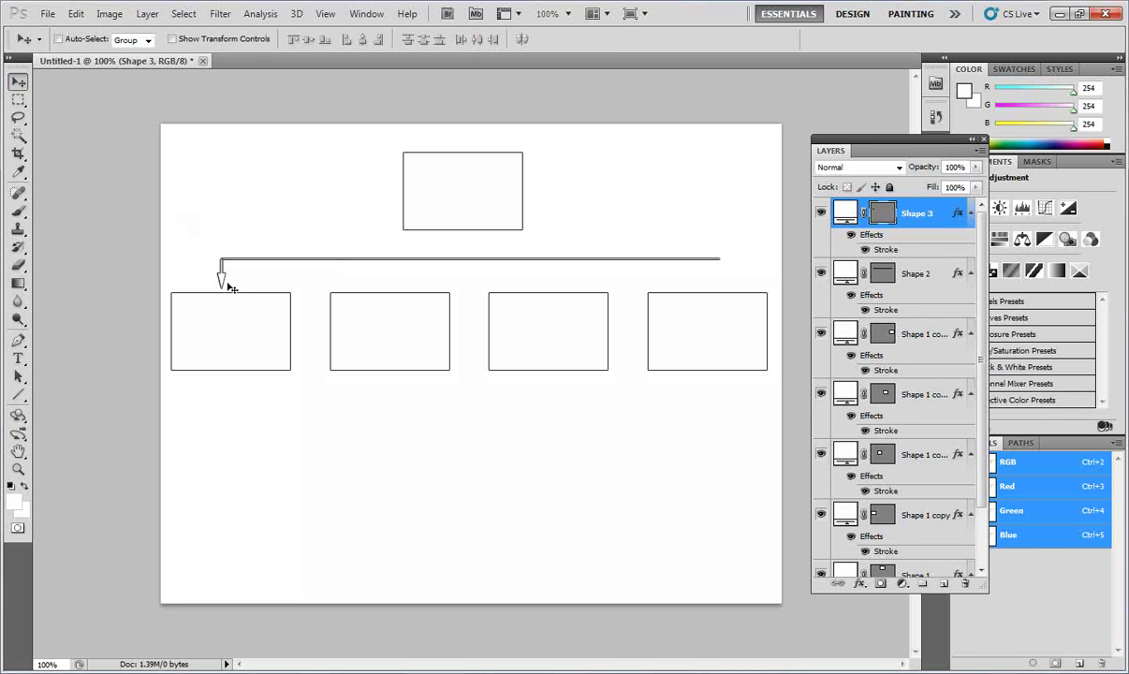
drag(222, 279, 385, 284)
drag(385, 283, 718, 267)
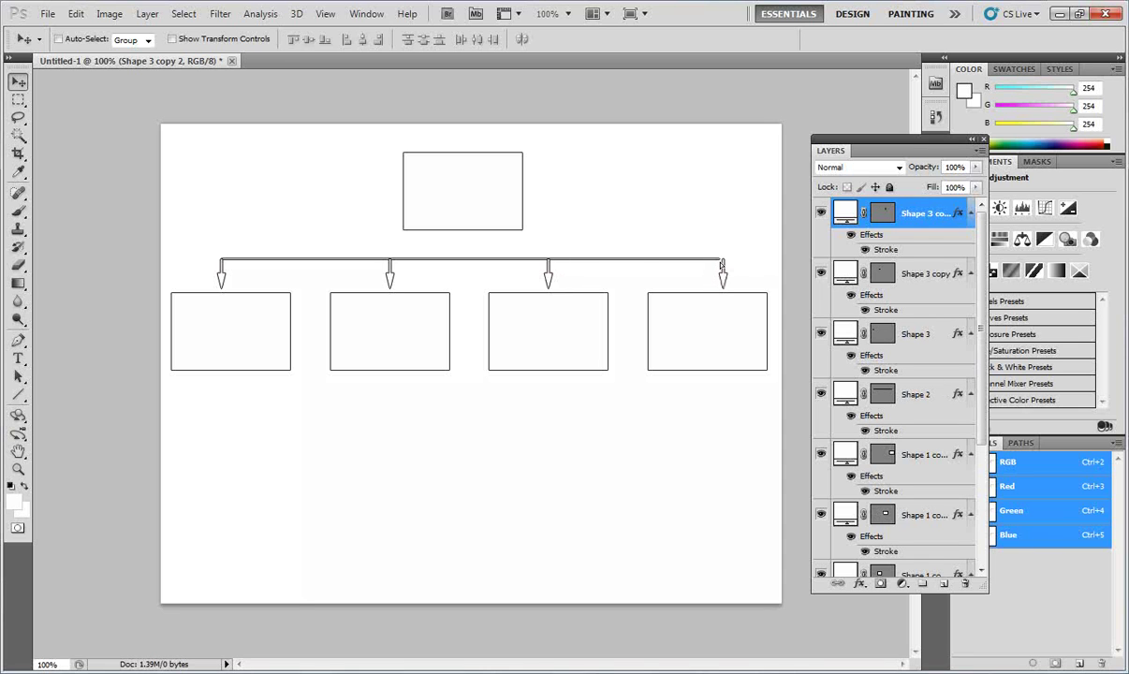
alt+click(718, 267)
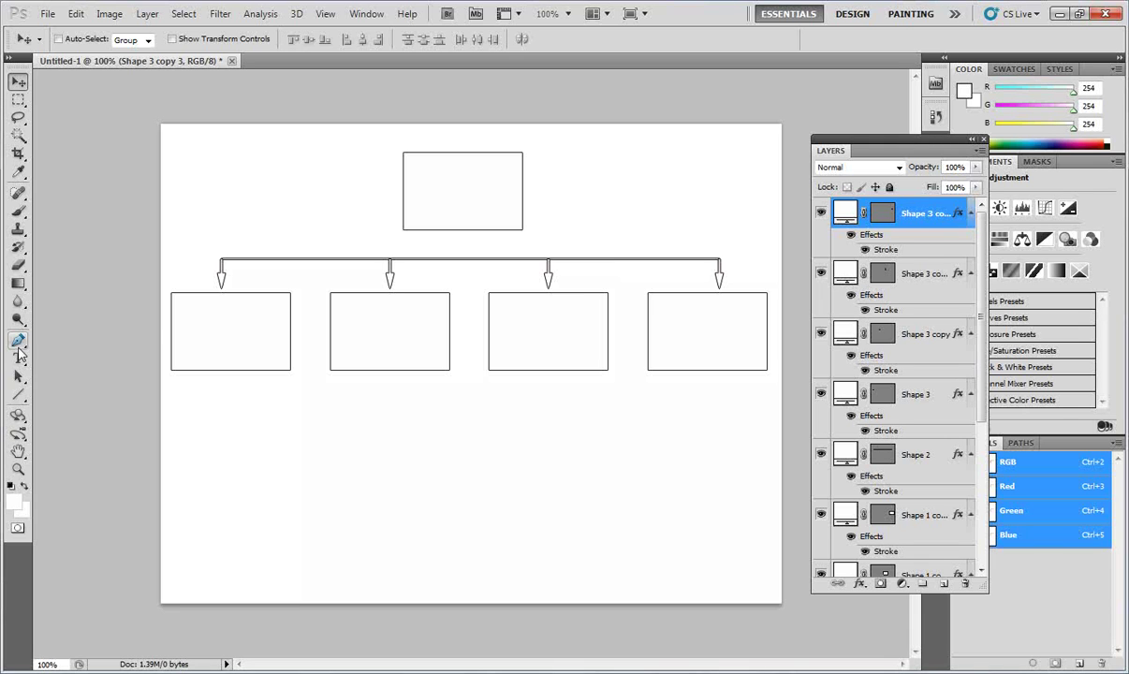
- Give the Line tool arrowheads at both ends and draw a trial arrow under the top box, then undo it
click(18, 393)
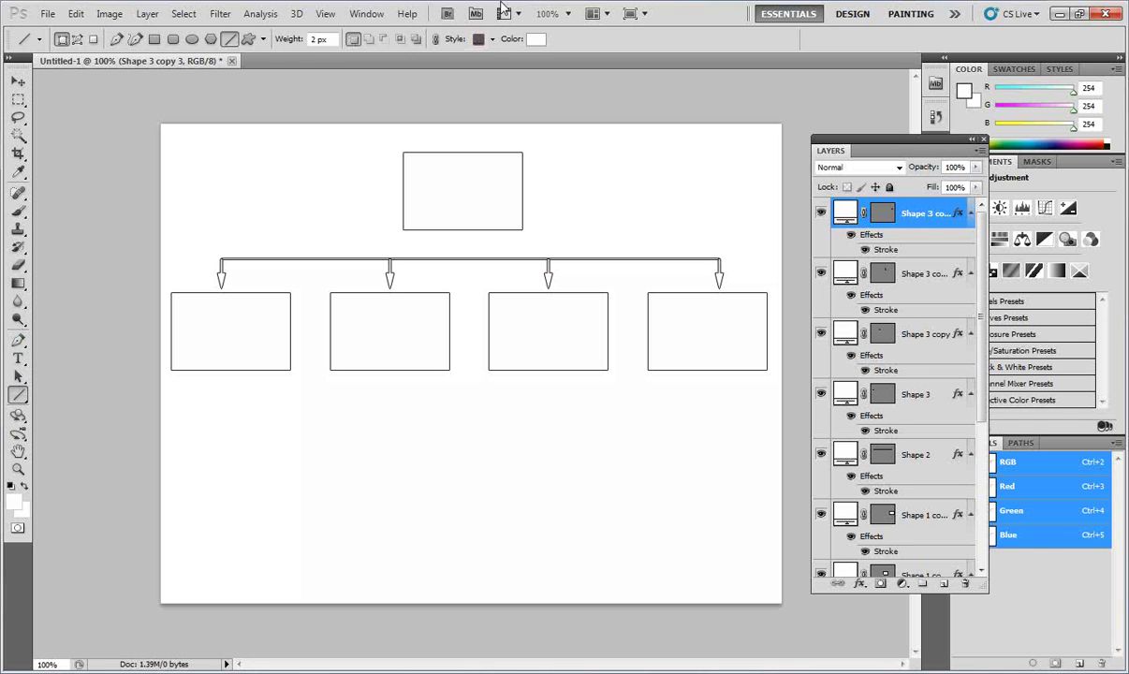
click(264, 41)
click(224, 71)
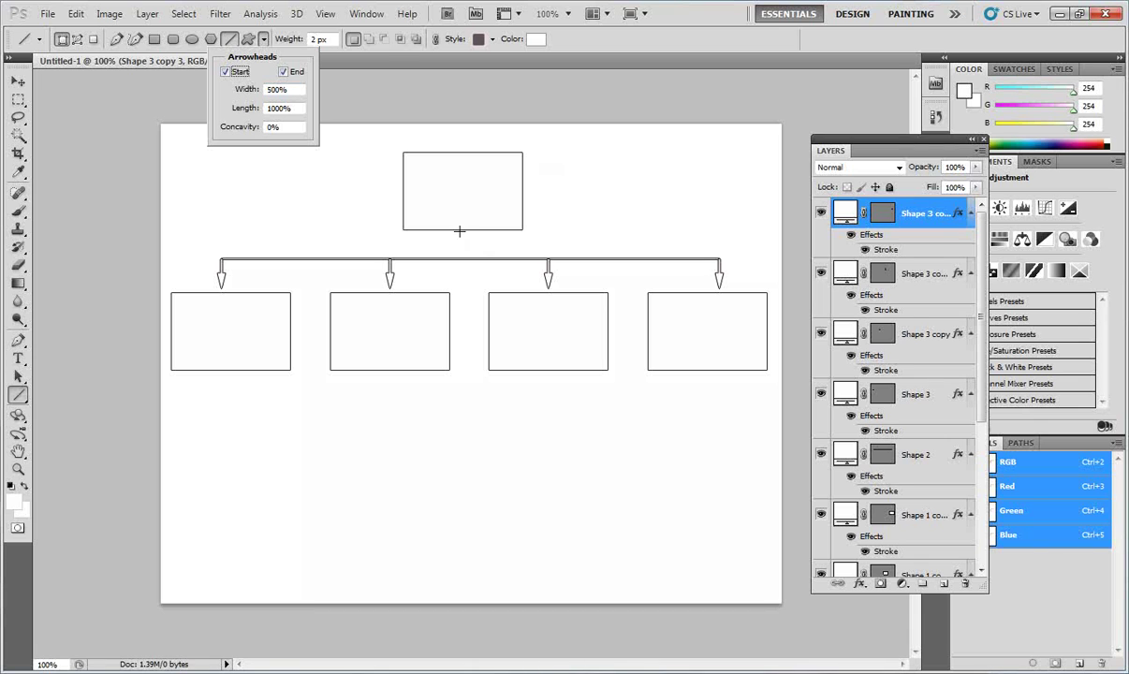
drag(459, 230, 459, 265)
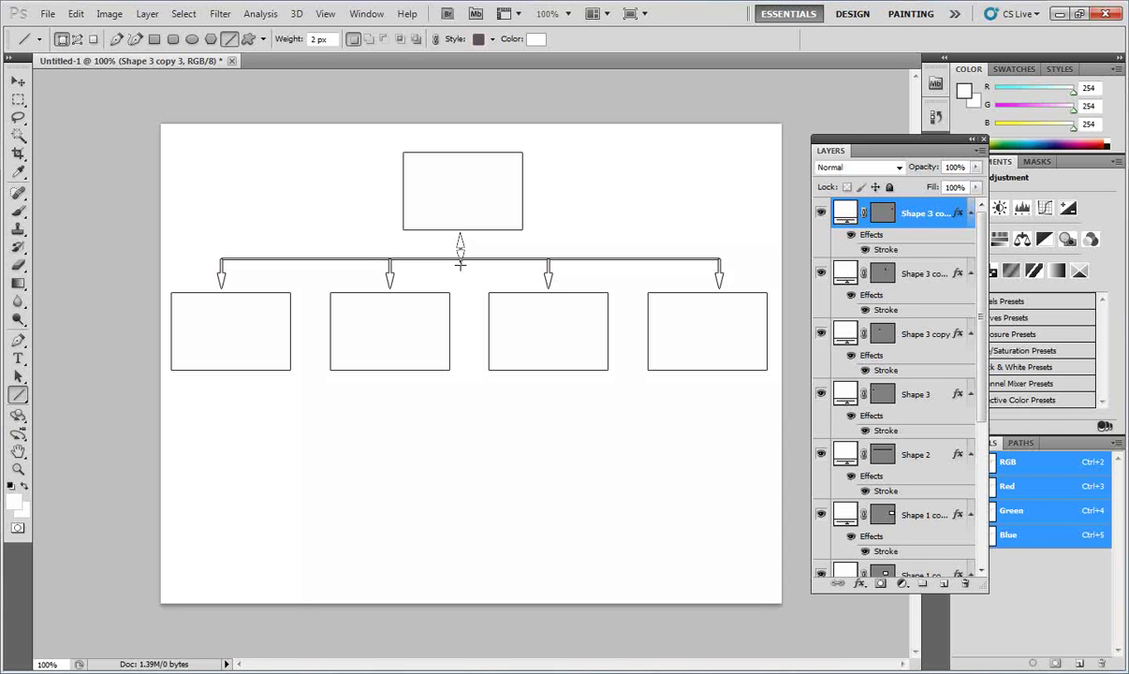
drag(460, 265, 459, 264)
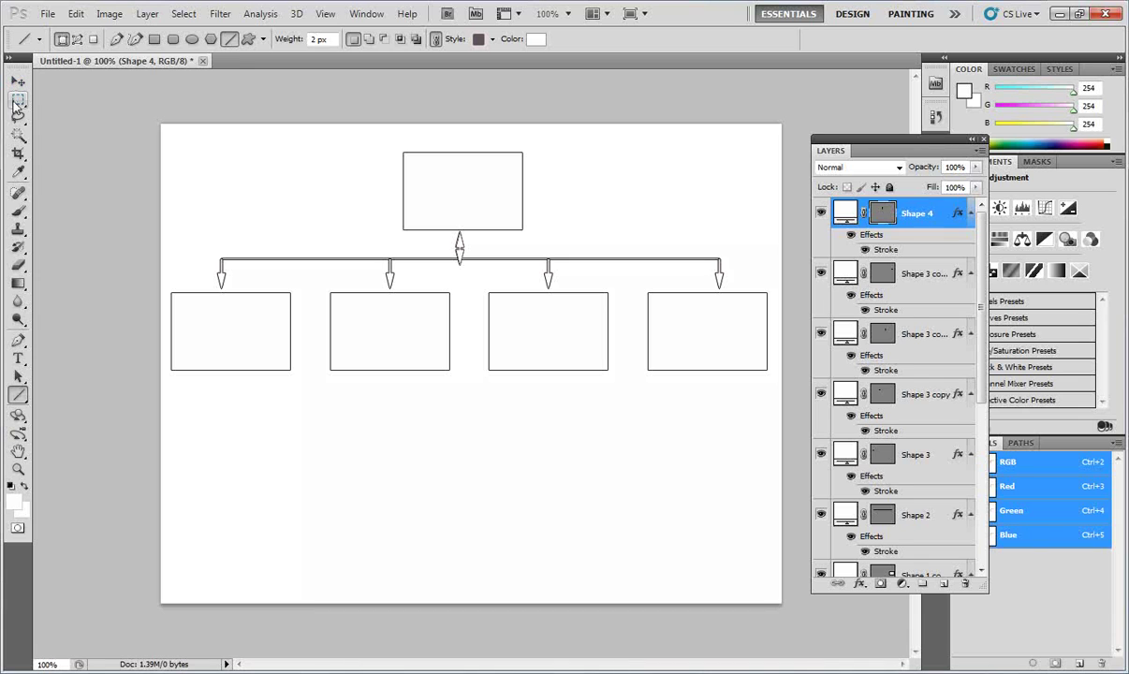
key(ctrl+z)
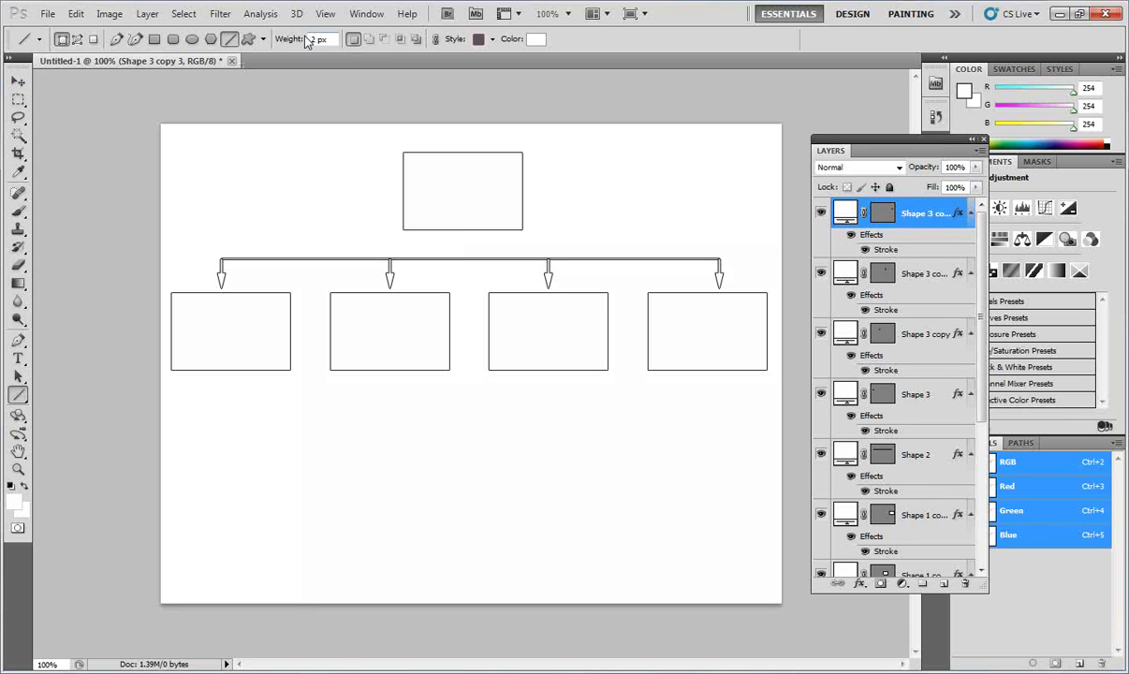
- Set the line weight to 12 px and draw a short vertical double-headed arrow, nudging it into place
double_click(312, 39)
text(12)
drag(460, 234, 465, 404)
drag(465, 405, 460, 402)
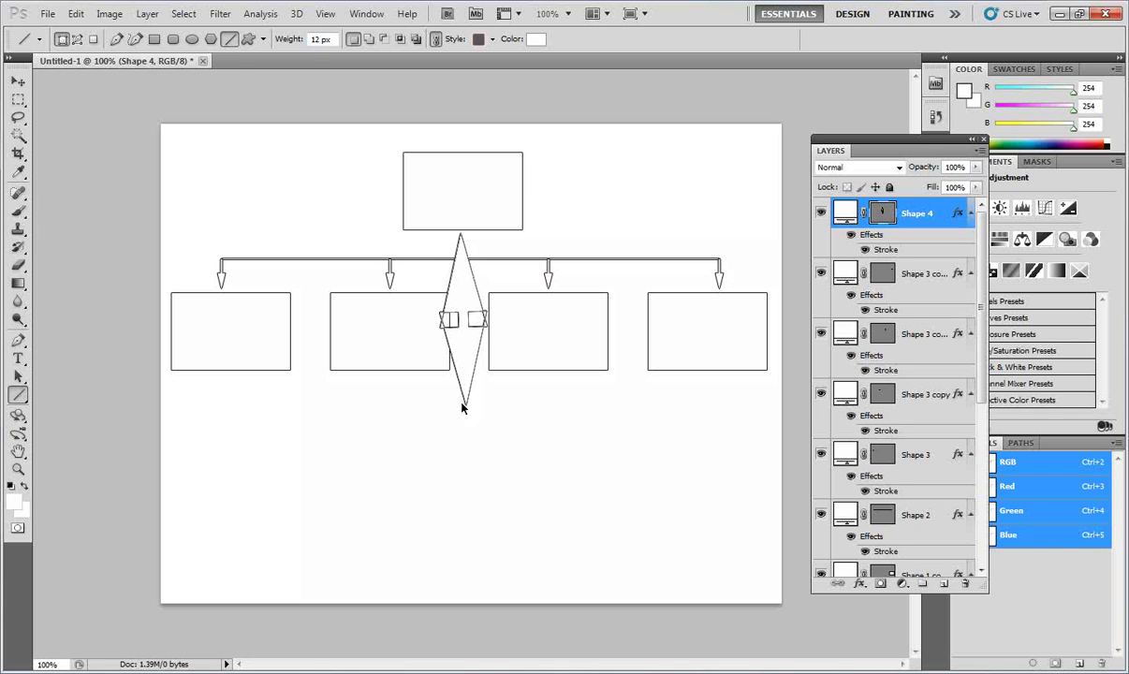
key(ctrl+z)
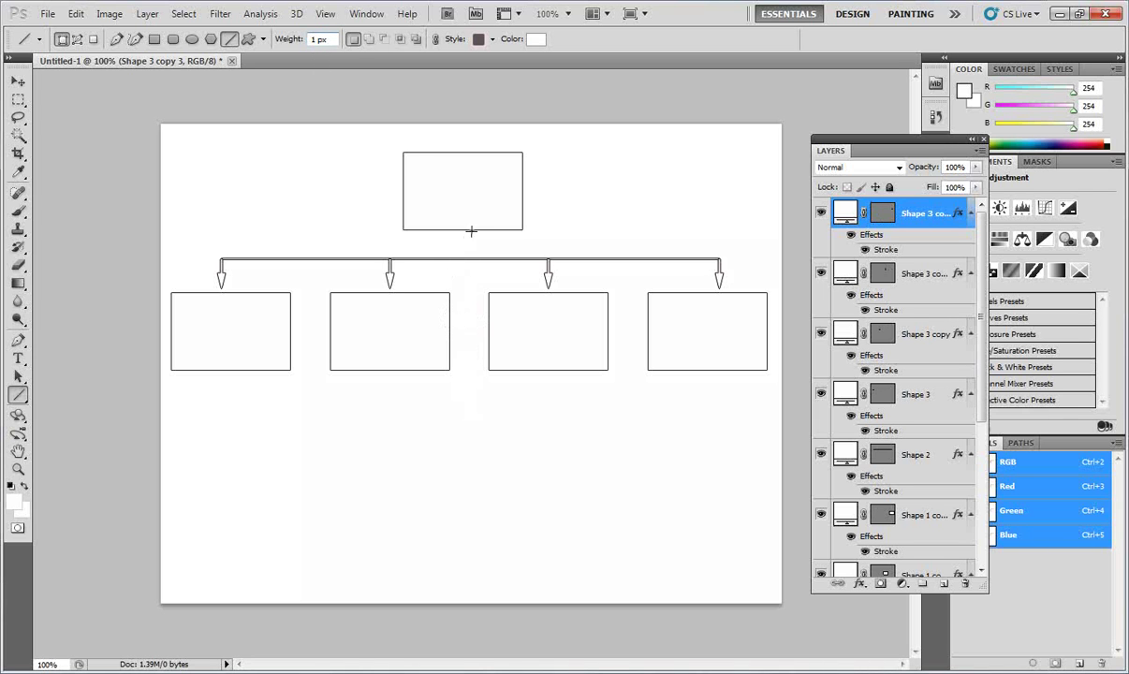
drag(454, 242, 453, 259)
click(19, 83)
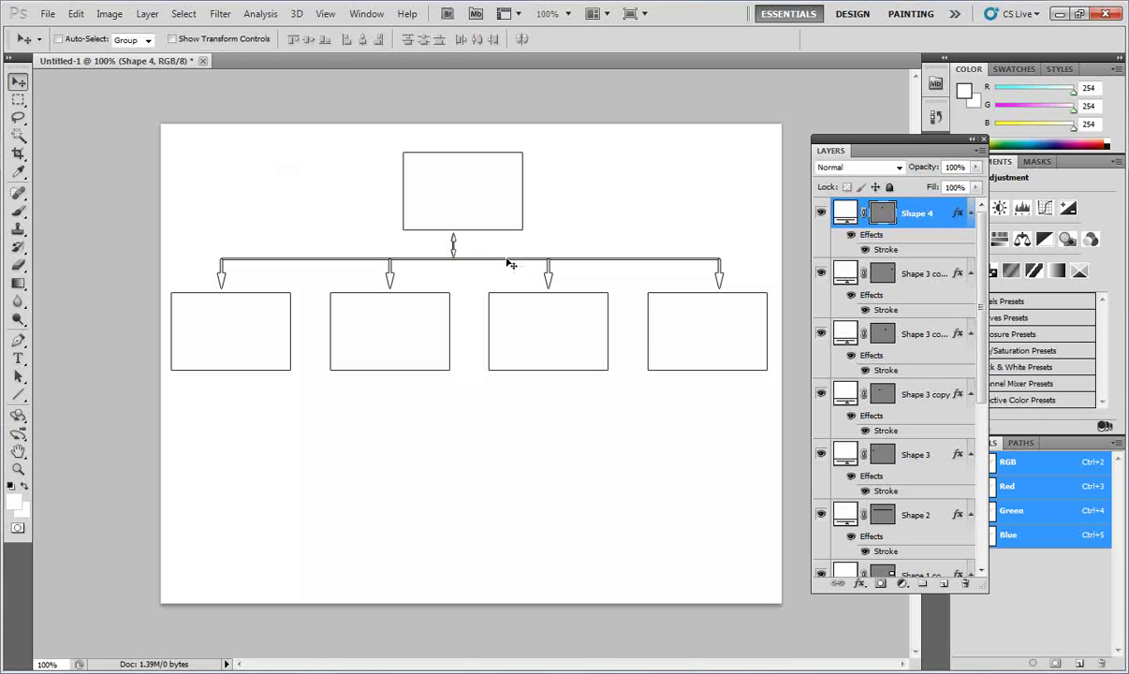
drag(456, 253, 463, 251)
- With default black text, type 'Home' and '1.0' on two lines inside the top box
click(17, 365)
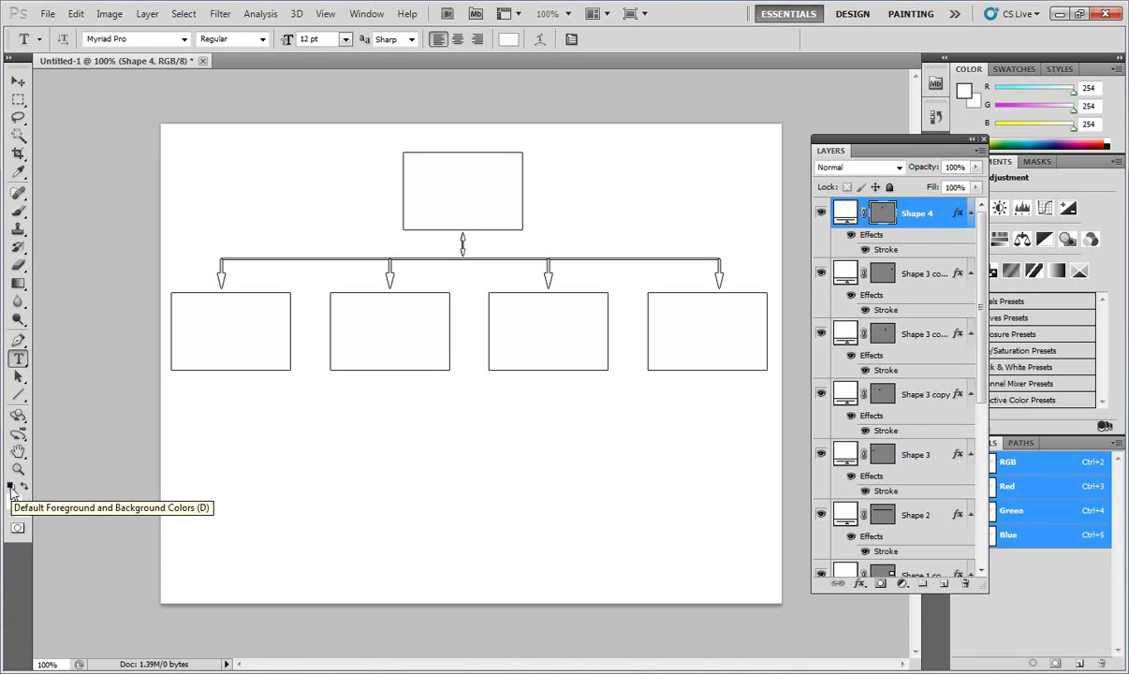
click(10, 486)
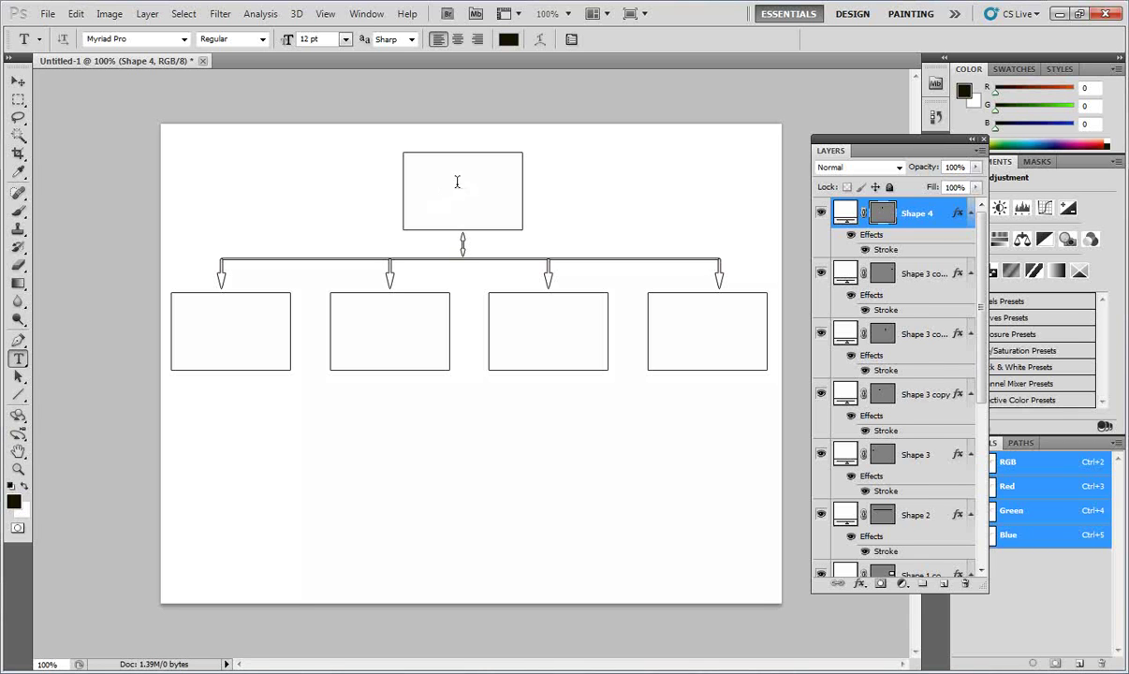
click(458, 182)
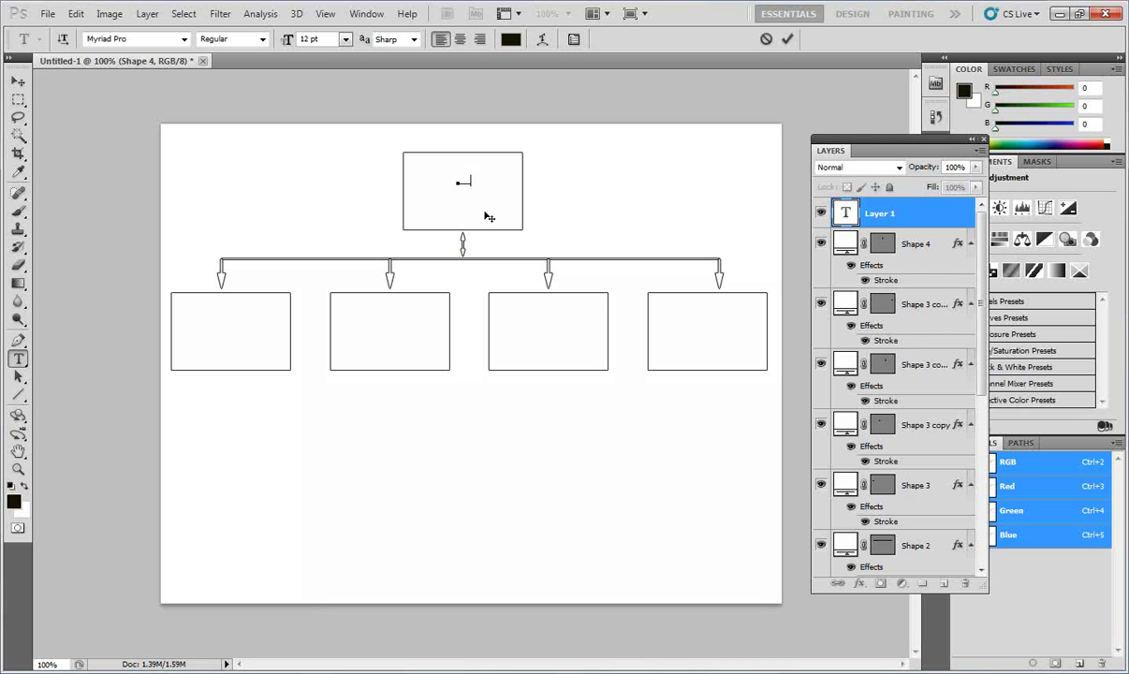
text(HOD)
key(BackSpace)
key(BackSpace)
key(BackSpace)
text(Home)
key(Return)
text(1.0)
- Make the label 18 pt and centre-aligned, commit it, and centre it in the box
key(ctrl+a)
click(346, 39)
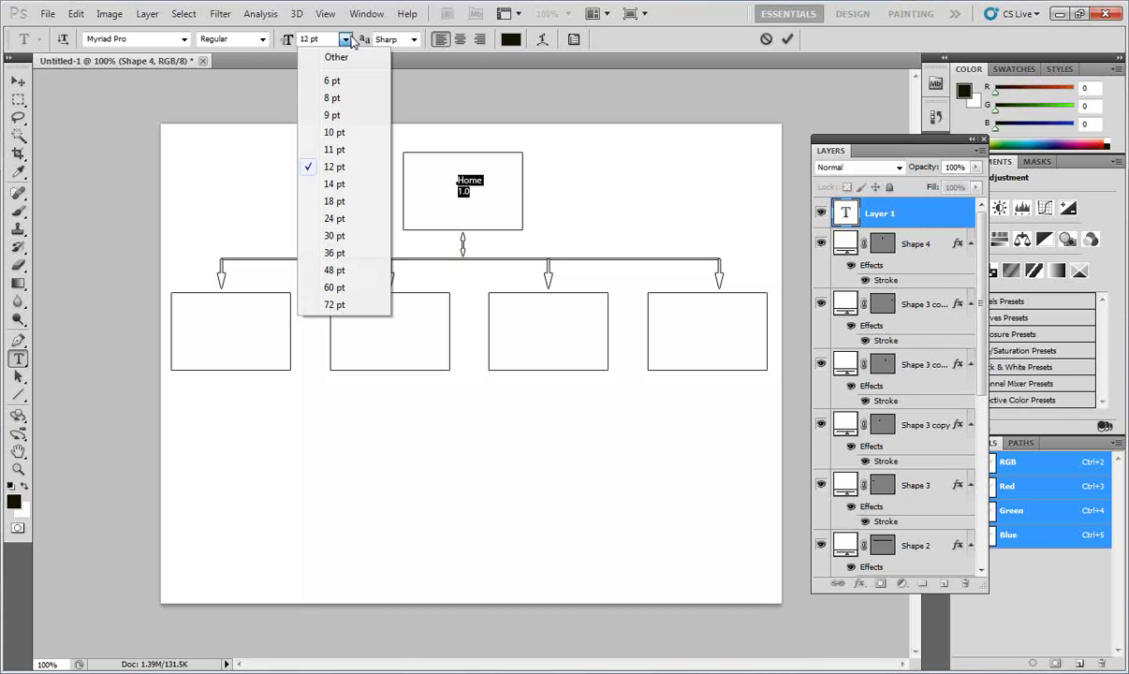
click(351, 200)
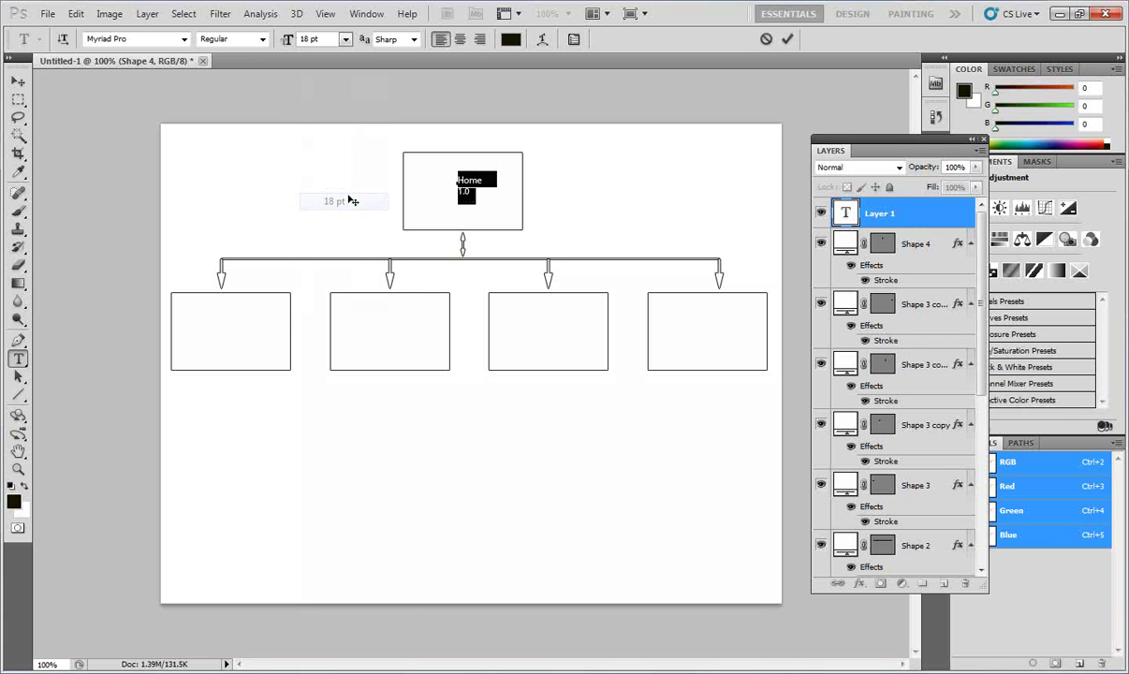
click(460, 39)
click(18, 81)
drag(461, 195, 468, 199)
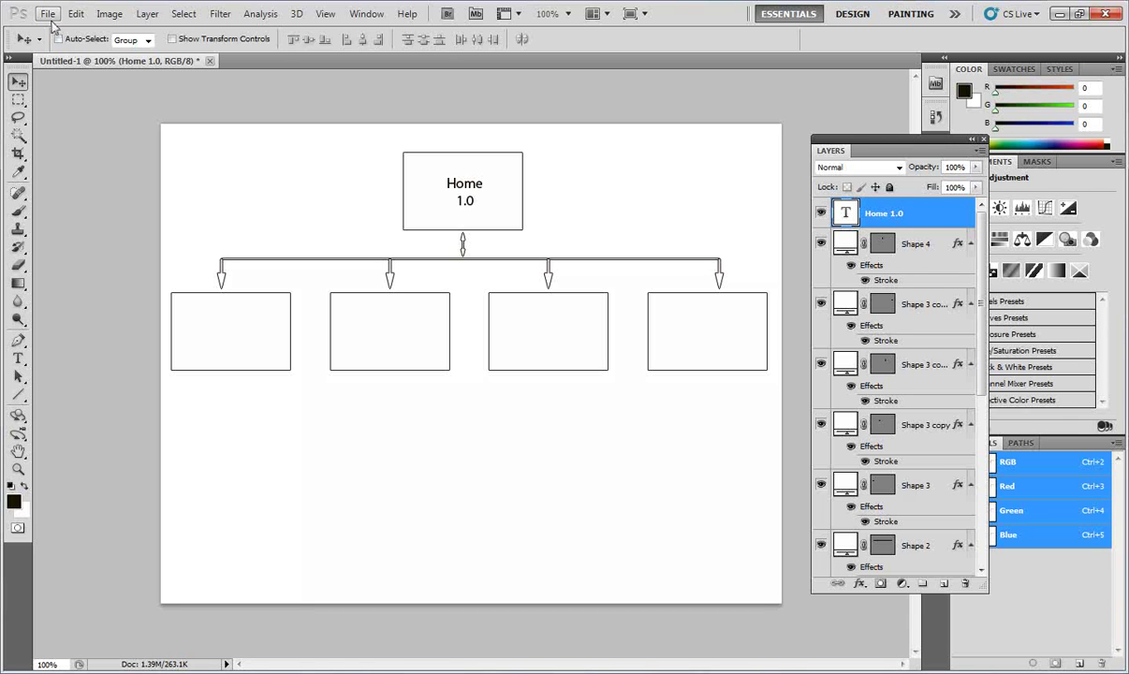
- Start Save As and choose Photoshop PDF as the file format
click(48, 15)
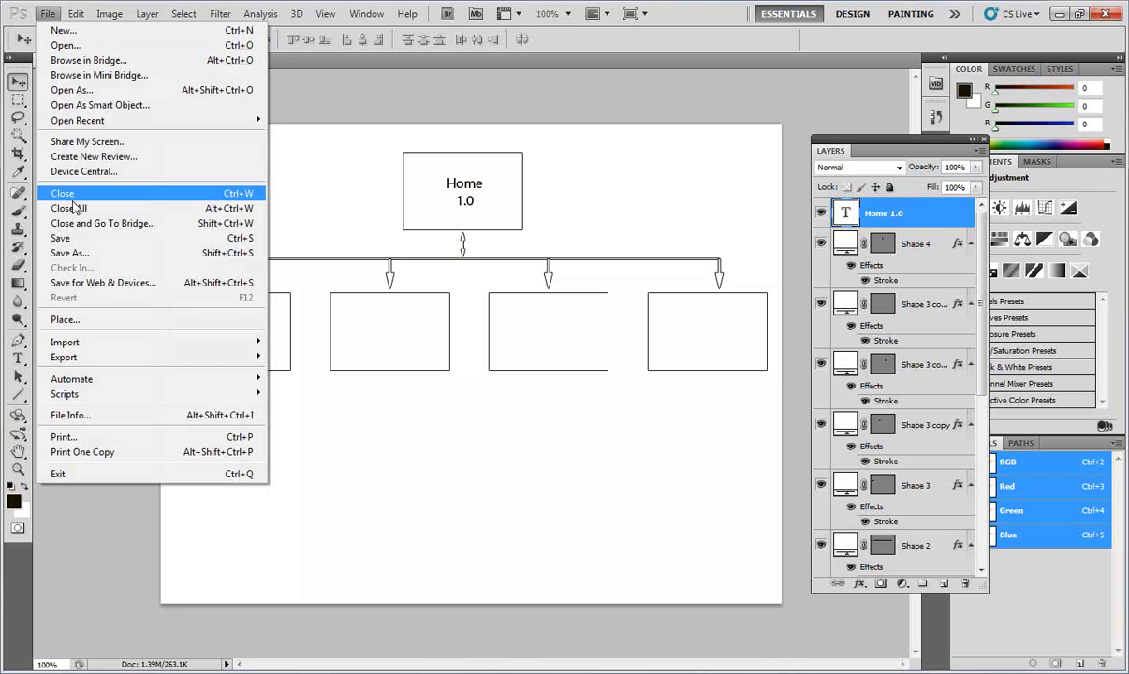
key(Escape)
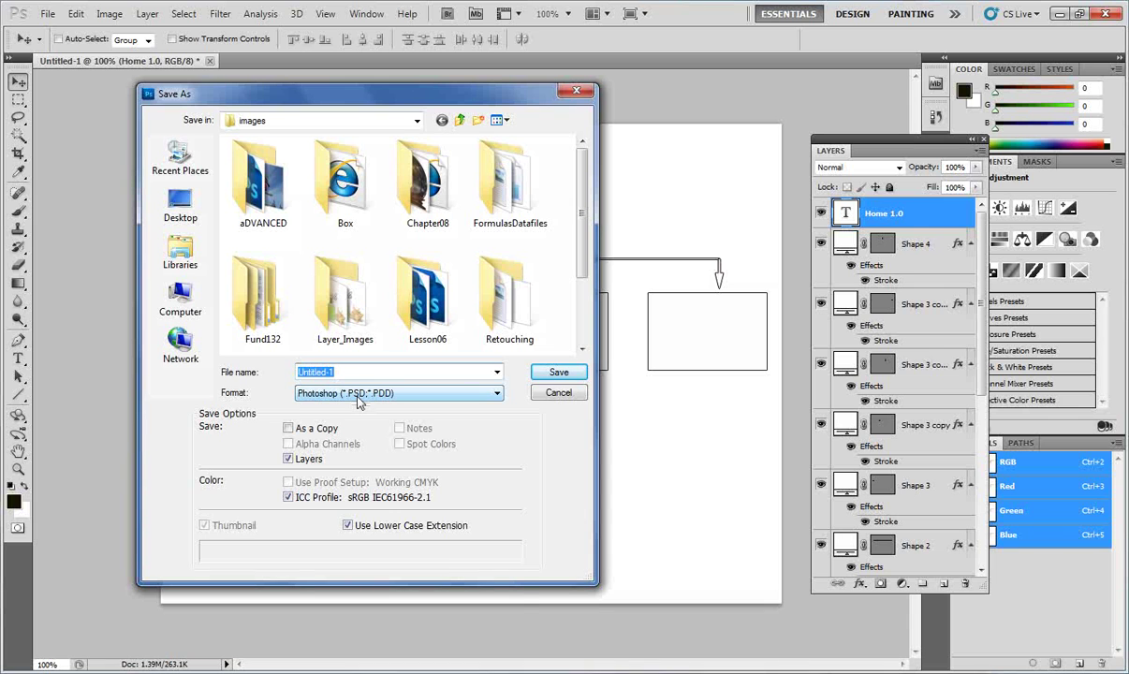
click(357, 395)
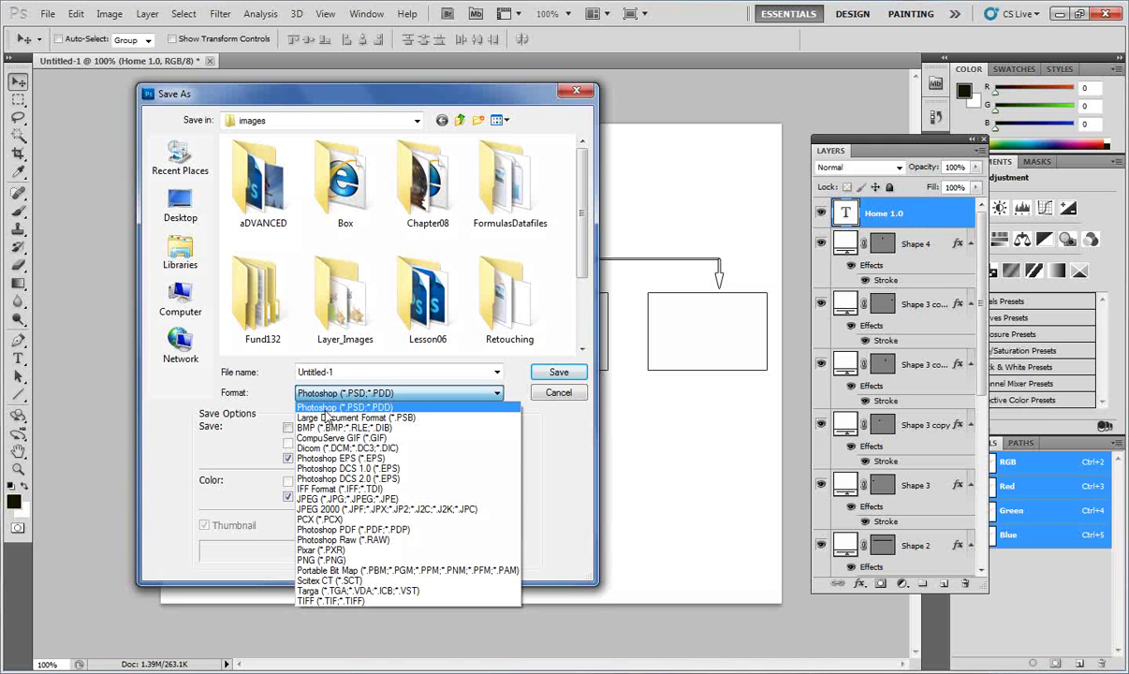
click(333, 530)
- Name the file flowchart, target the Desktop folder and save
double_click(333, 372)
drag(333, 372, 289, 374)
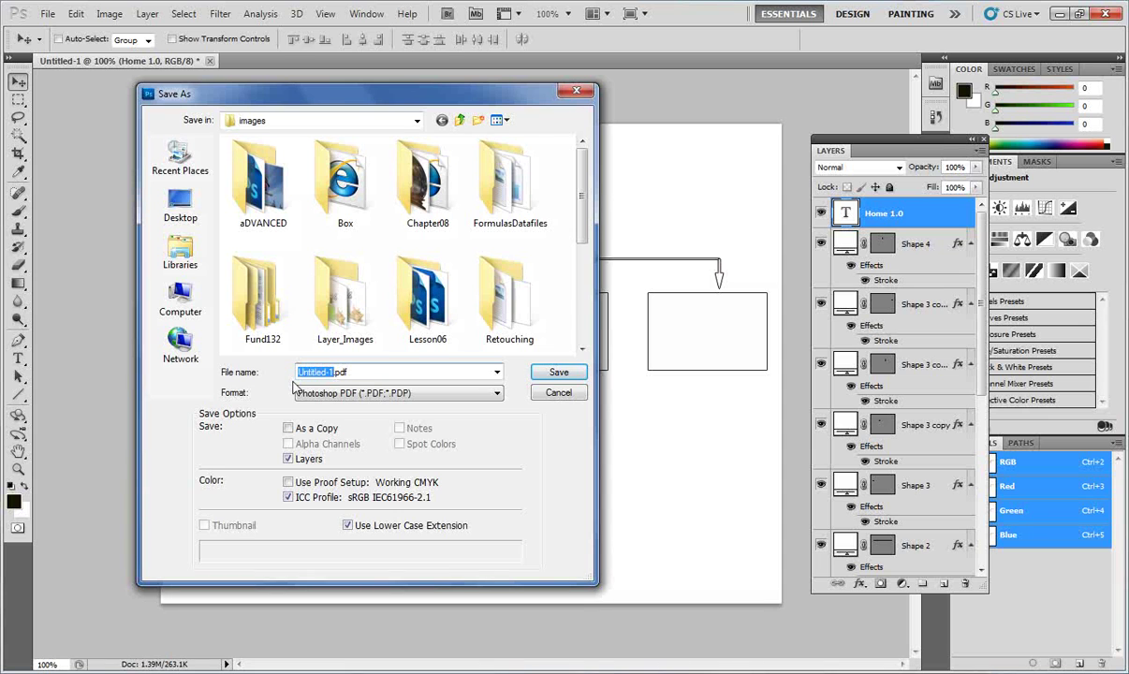
text(flowchart)
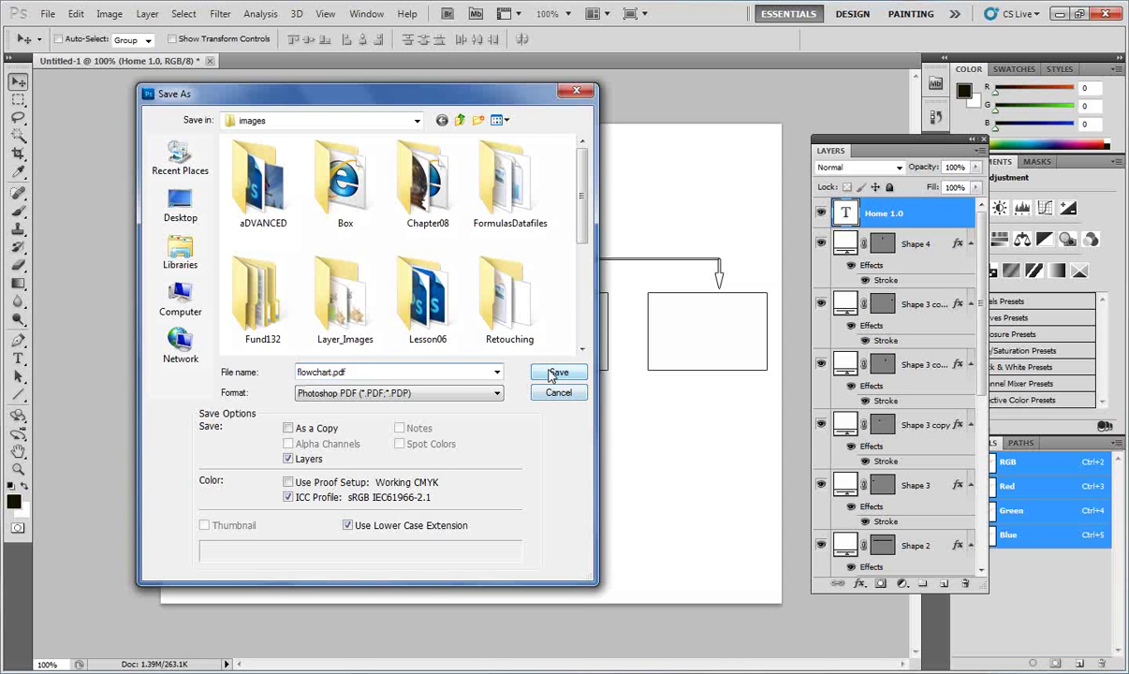
click(161, 216)
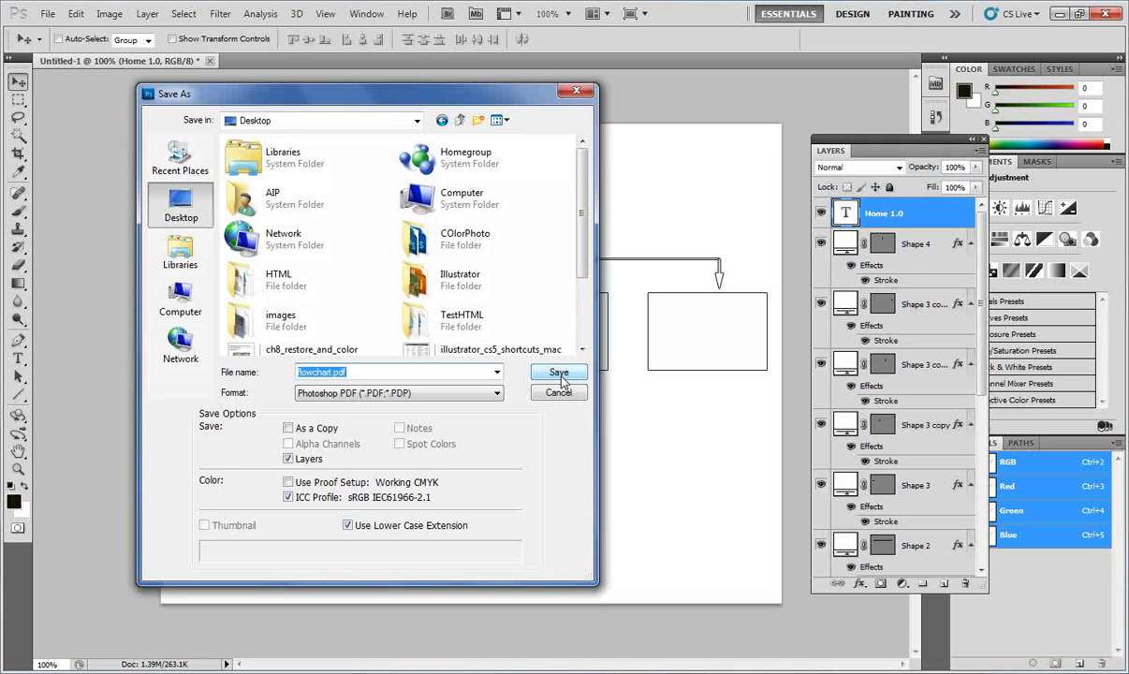
click(559, 374)
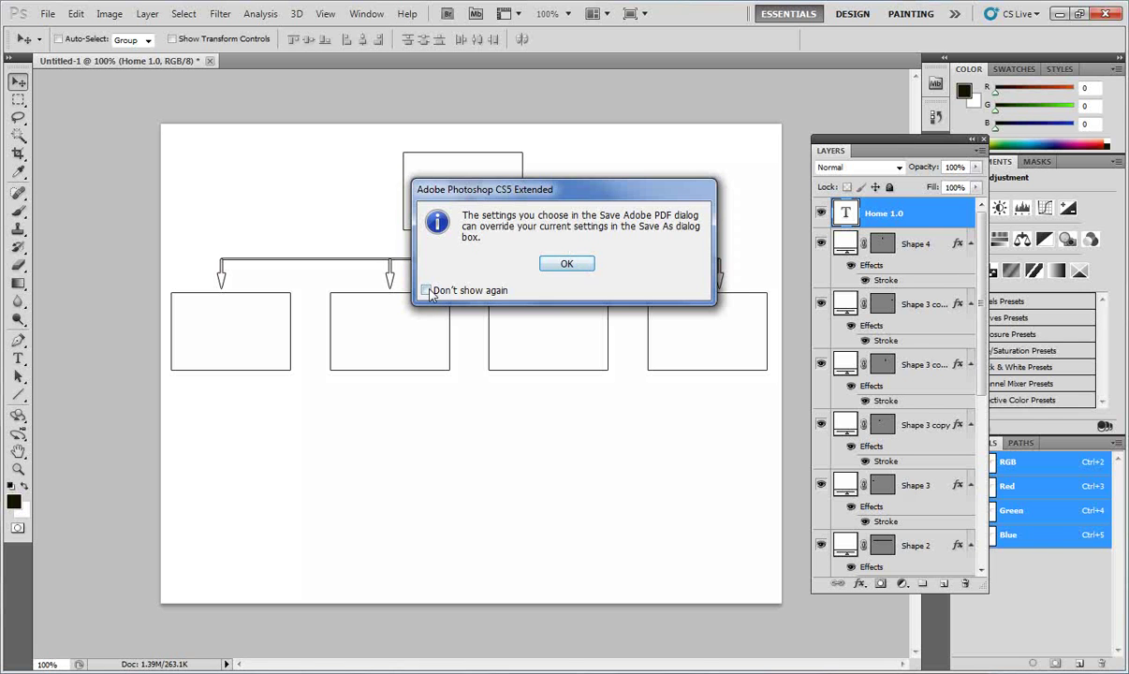
- Dismiss the override notice and keep the [High Quality Print] PDF preset
click(565, 263)
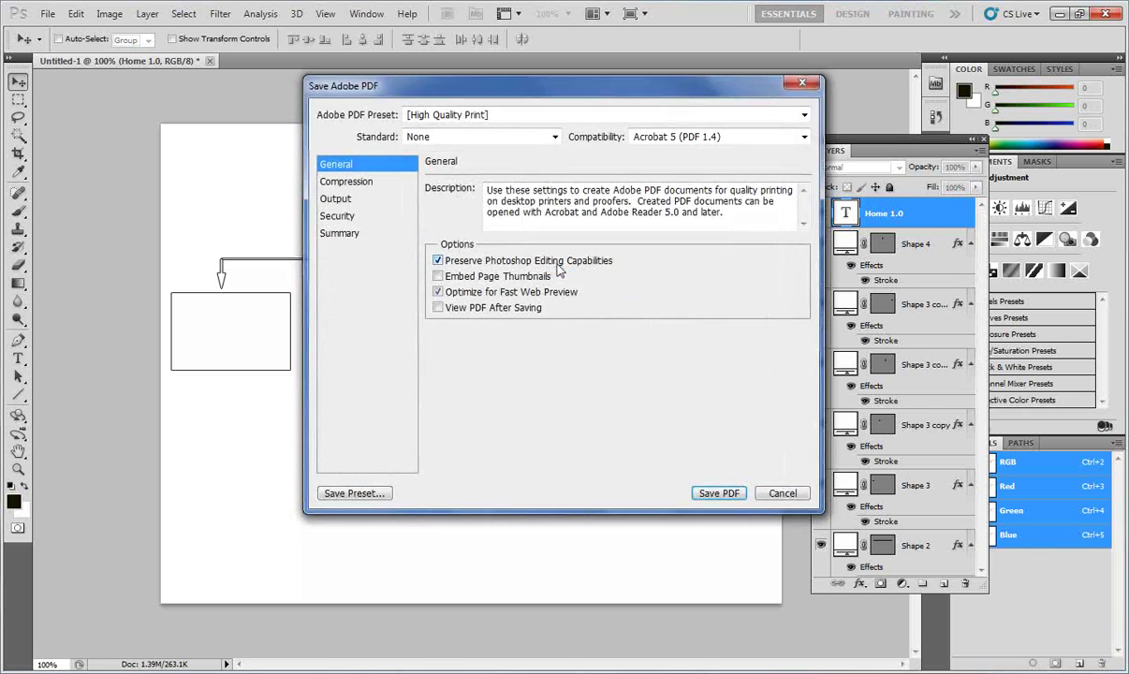
drag(426, 86, 326, 100)
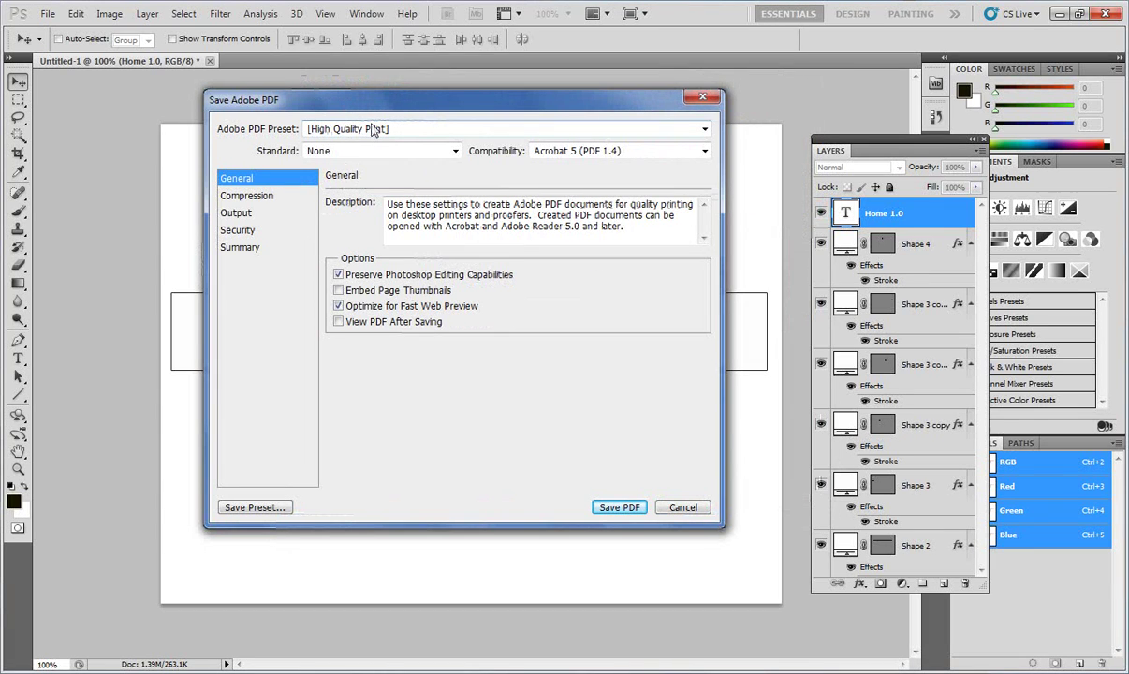
click(373, 129)
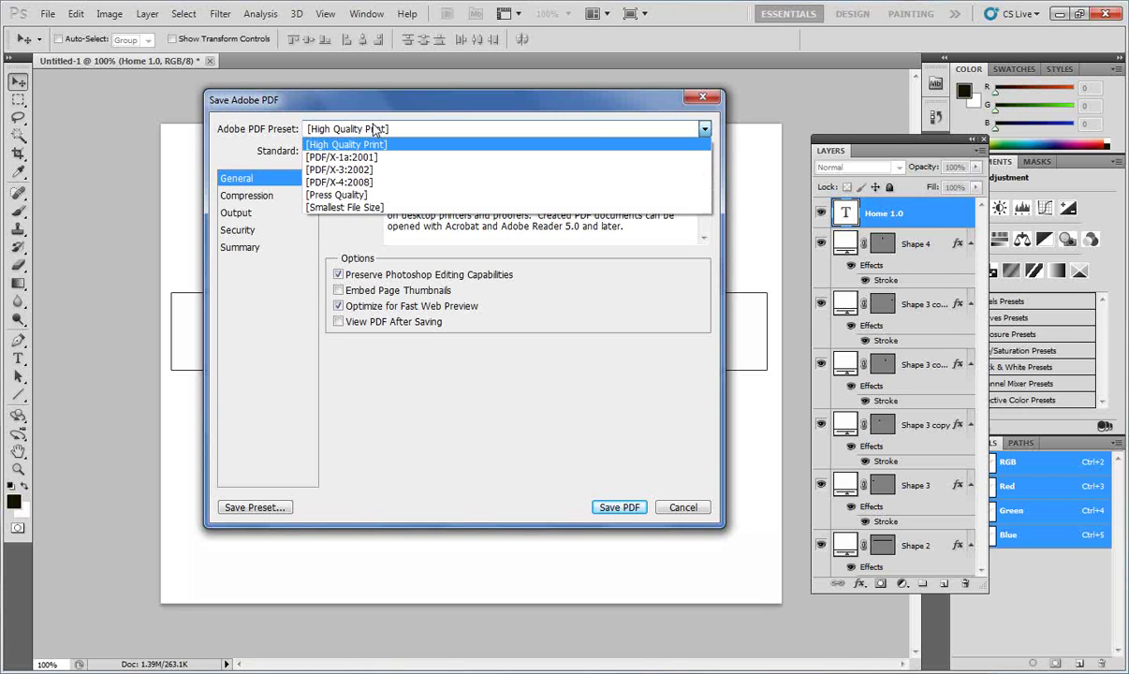
click(372, 129)
click(373, 129)
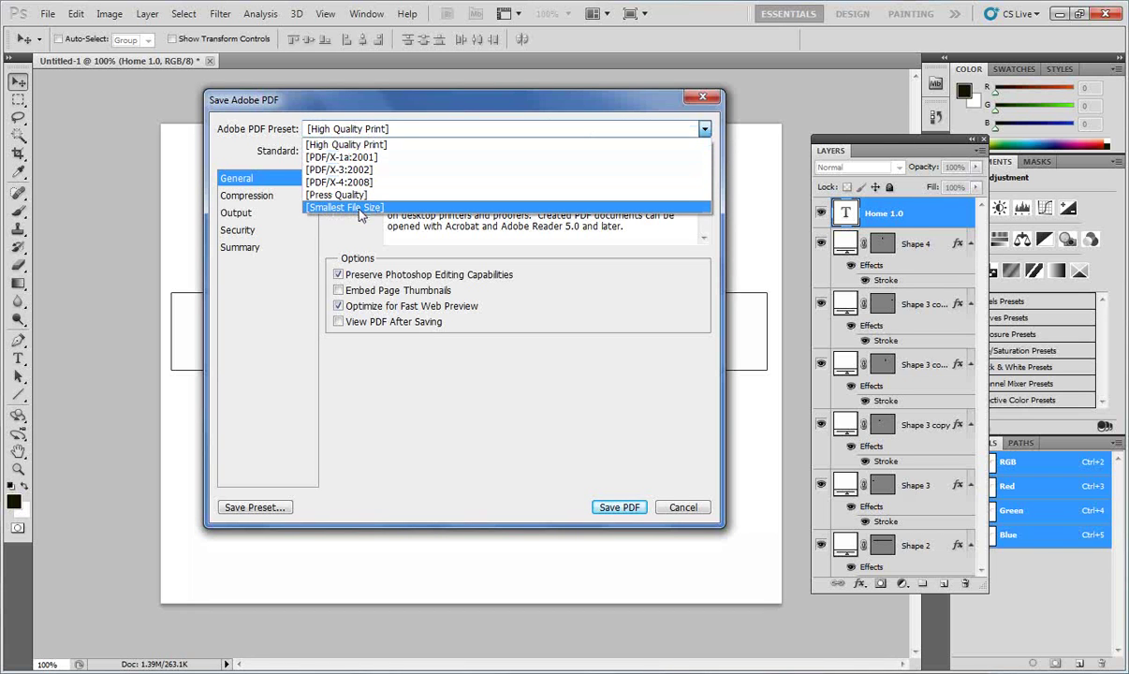
click(377, 144)
- Save the PDF, confirm the warning, minimise Photoshop and open flowchart.pdf on the desktop
click(609, 508)
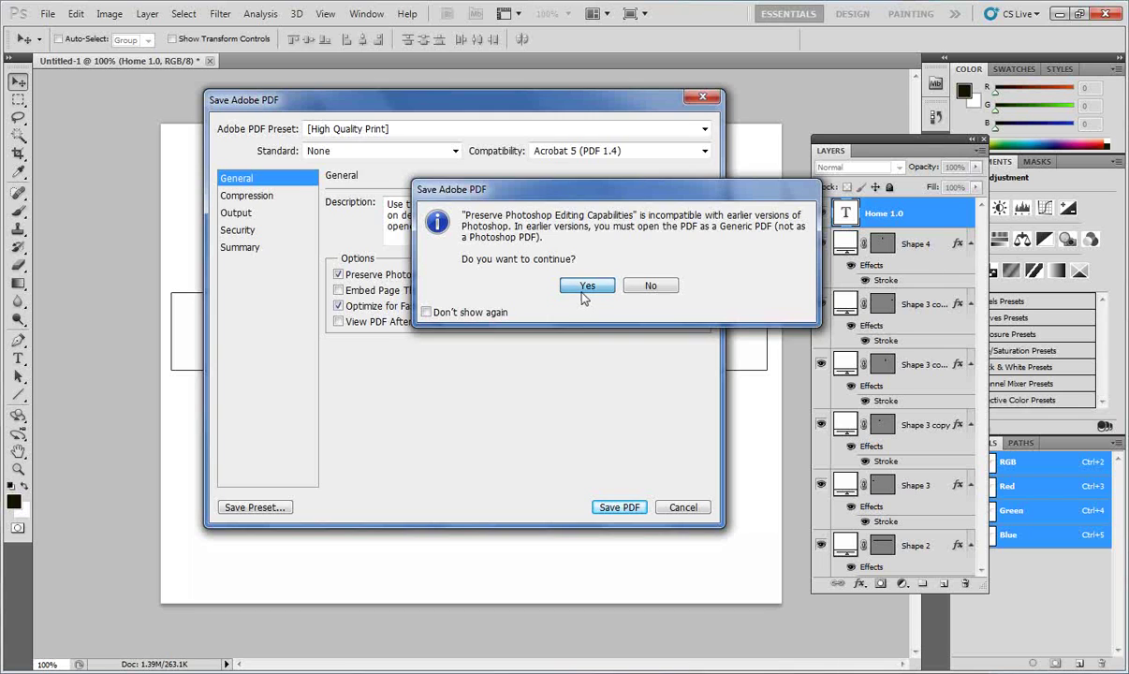
click(581, 291)
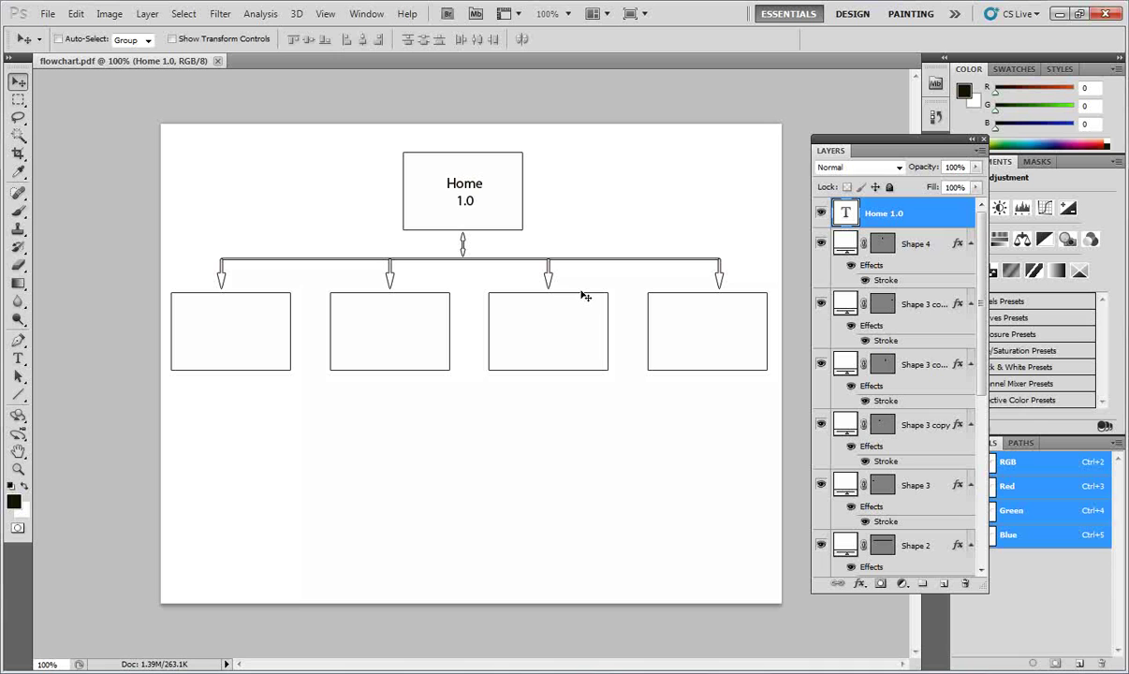
click(1064, 16)
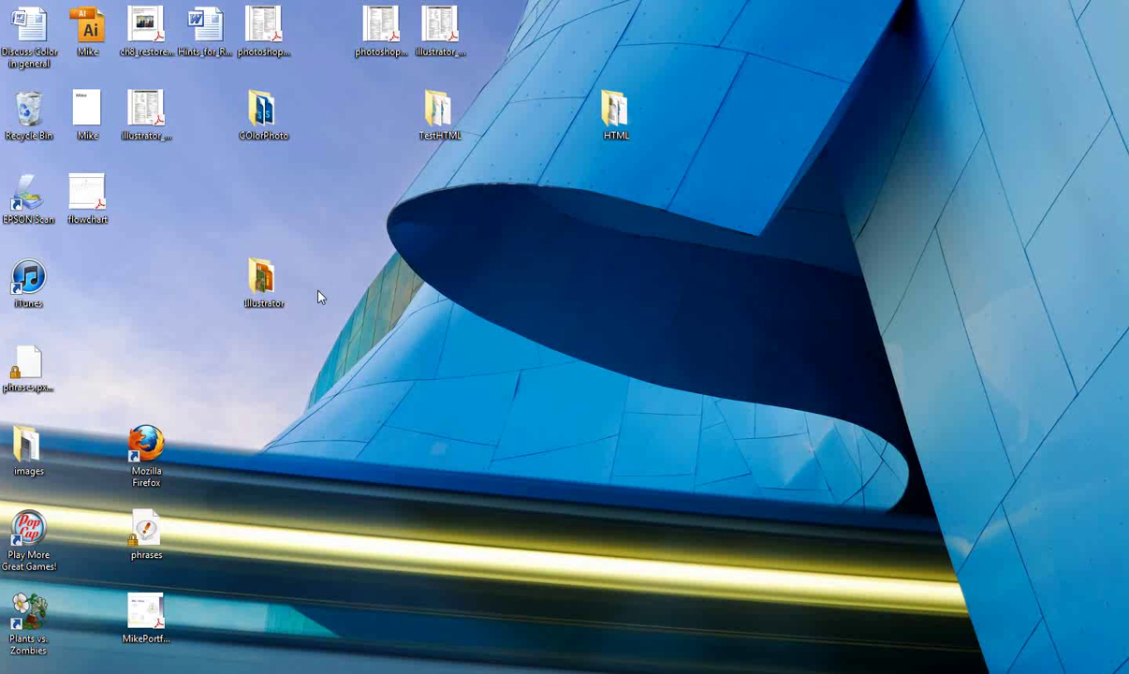
double_click(89, 202)
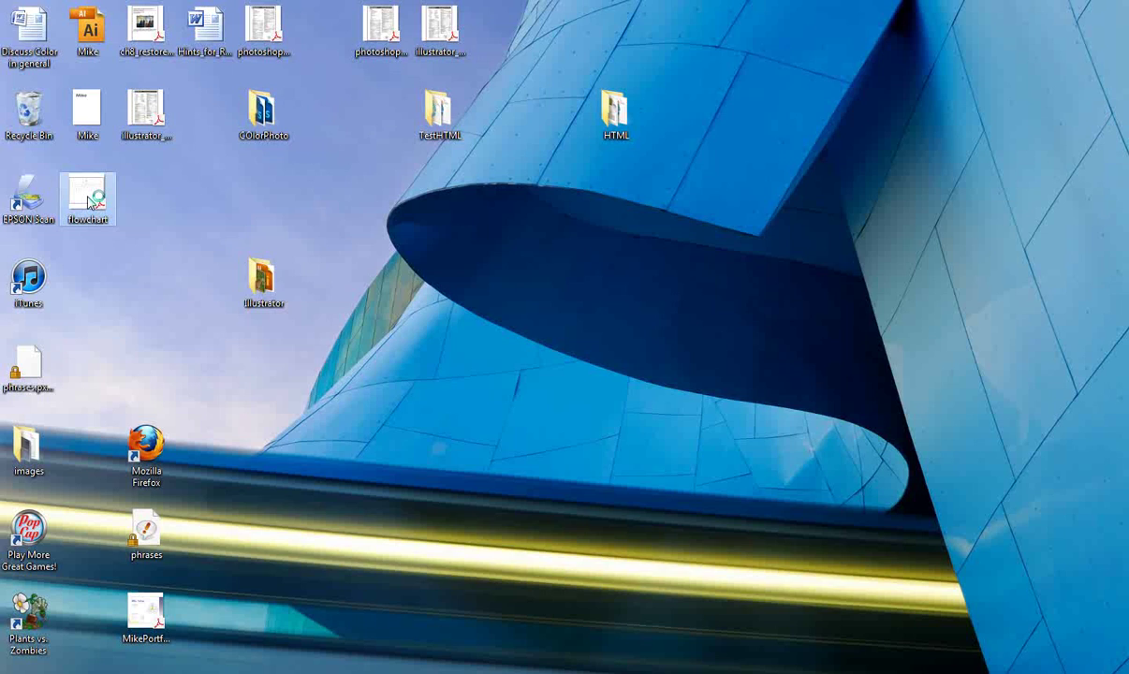